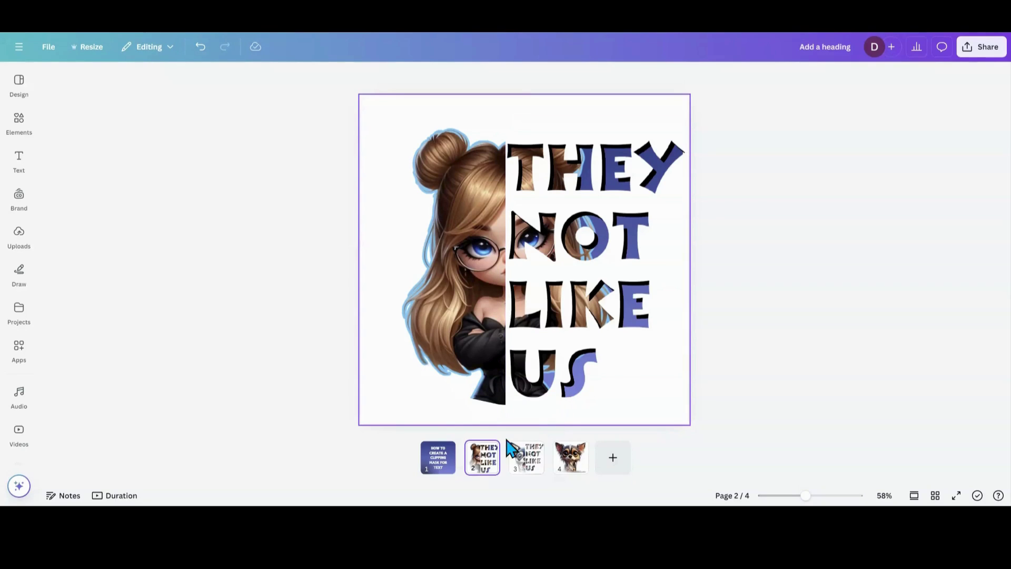
Step through the page thumbnails to page 4 with the wet chihuahua photo
{"action": "left_click", "coordinate": [438, 468]}
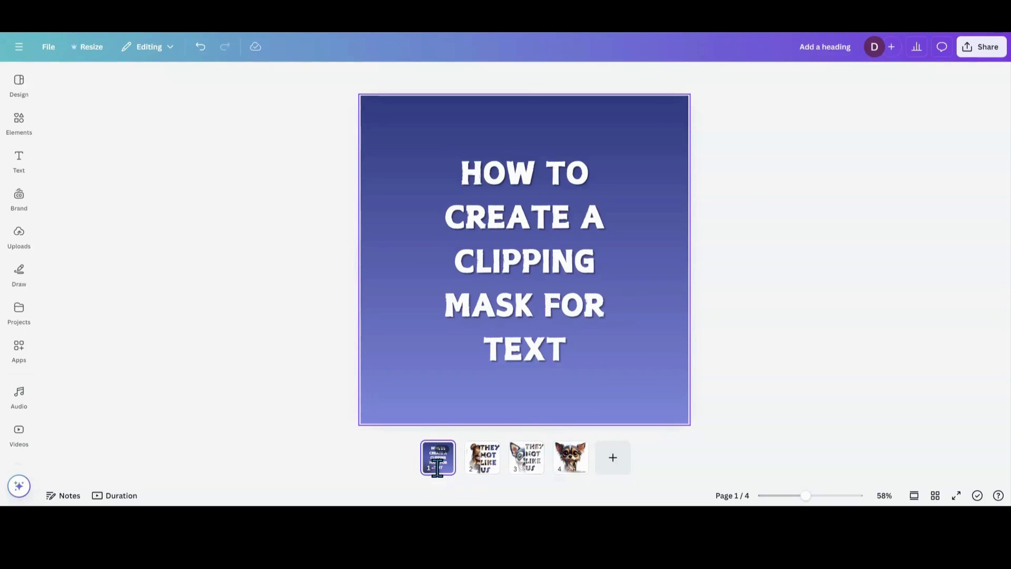
{"action": "left_click", "coordinate": [526, 470]}
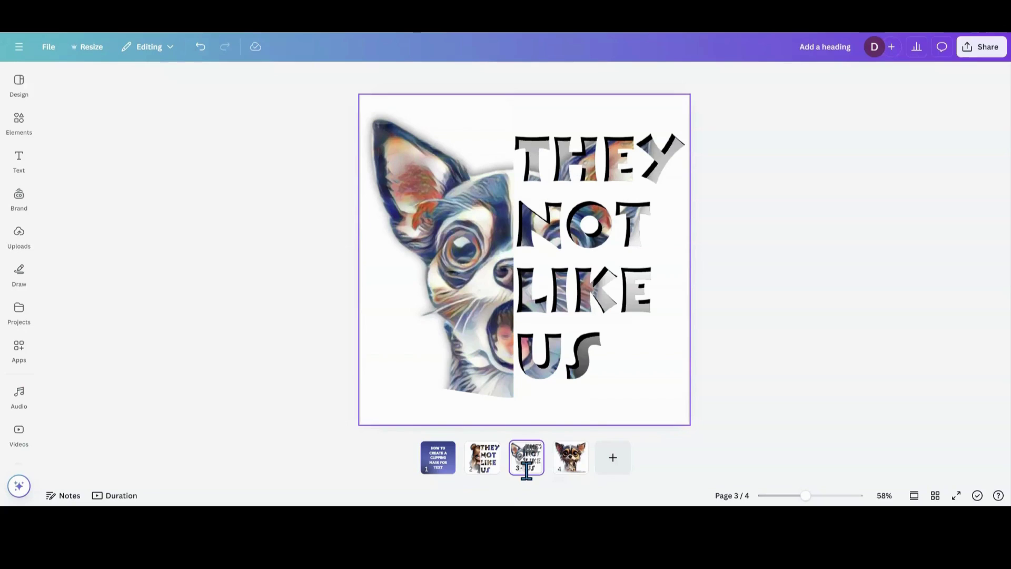
{"action": "left_click", "coordinate": [571, 468]}
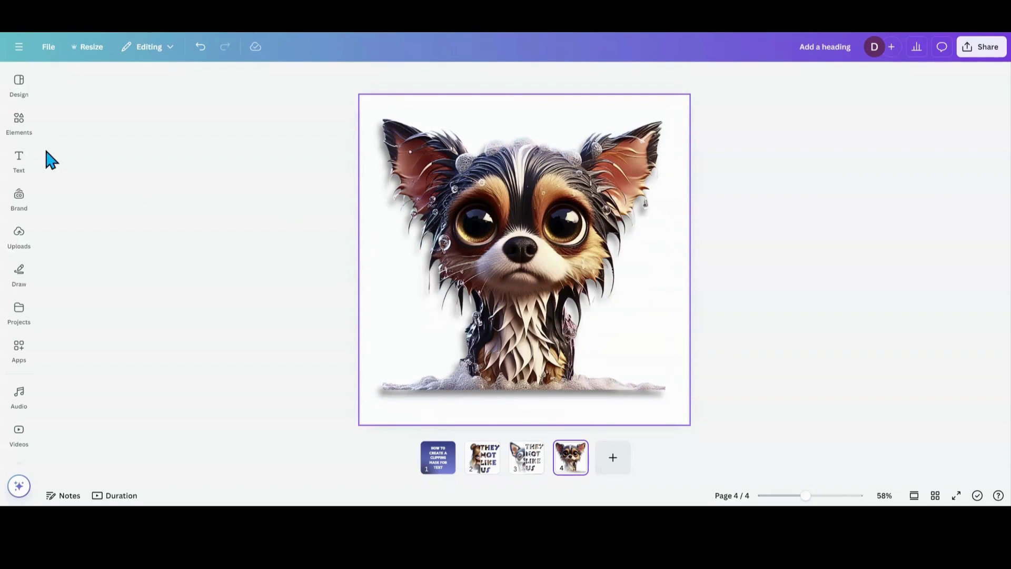
Add a heading to page 4 reading 'wet day all day'
{"action": "left_click", "coordinate": [17, 167]}
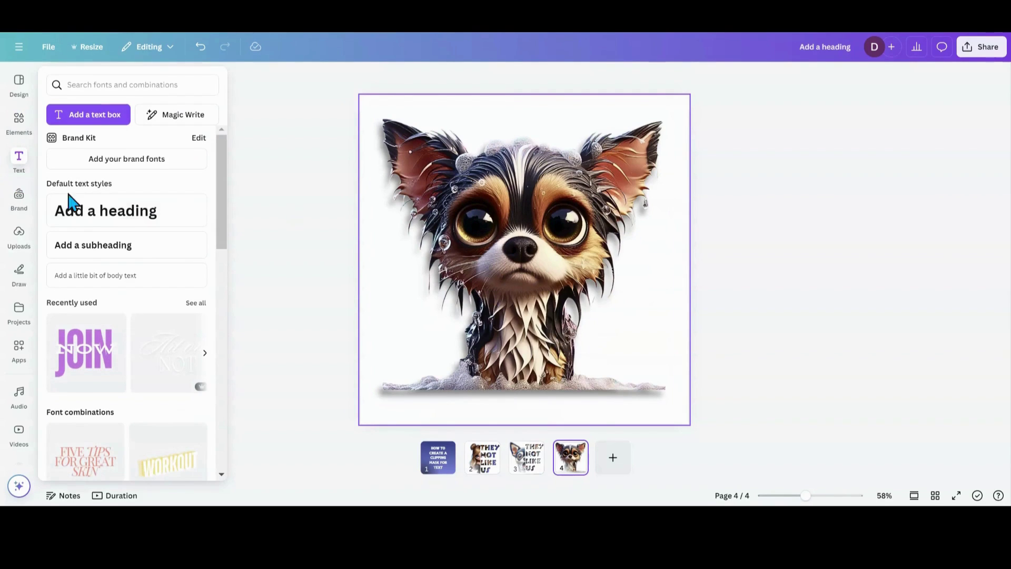
{"action": "left_click", "coordinate": [83, 213]}
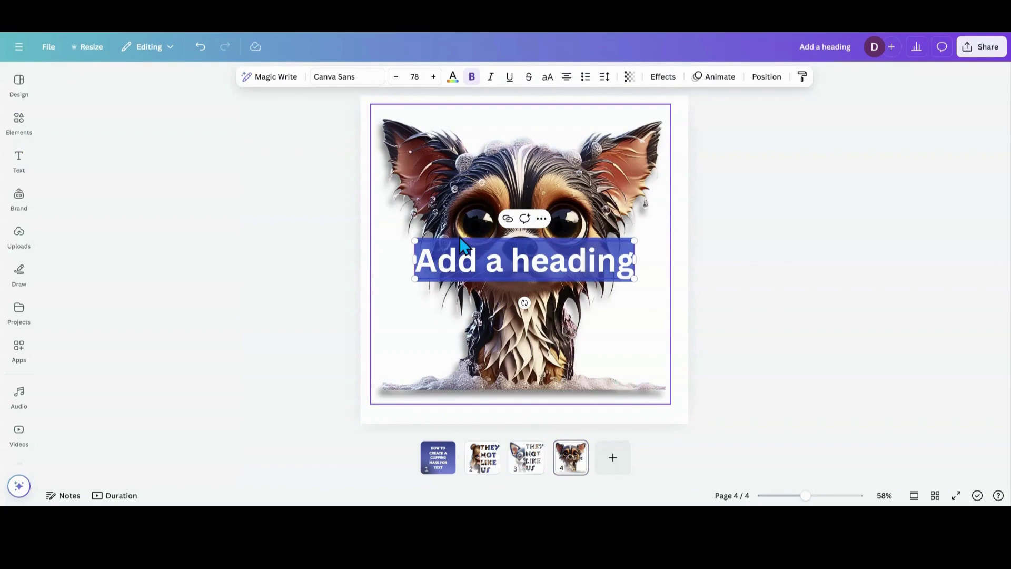
{"action": "type", "text": "wey"}
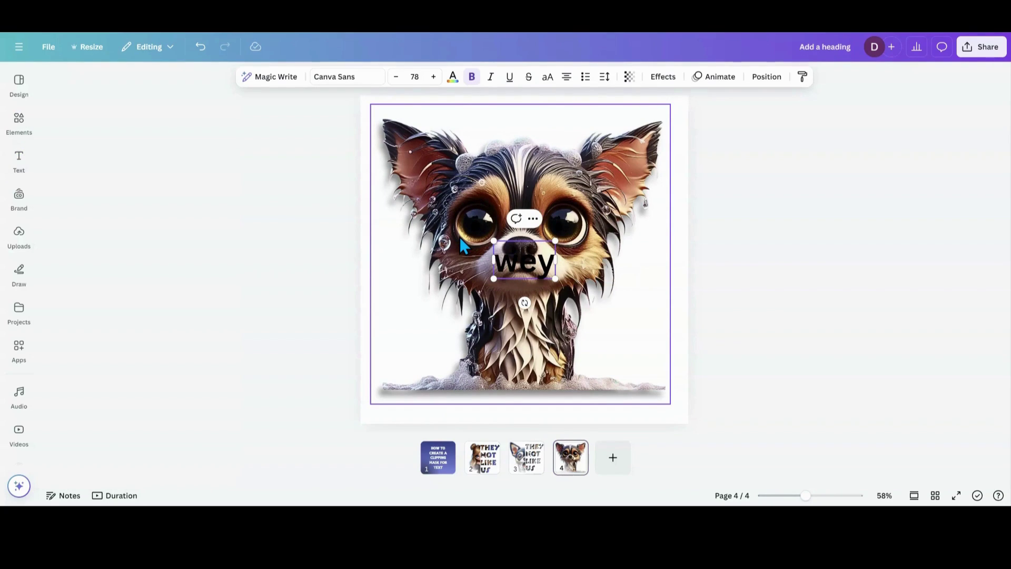
{"action": "key", "text": "BackSpace"}
{"action": "type", "text": "t d"}
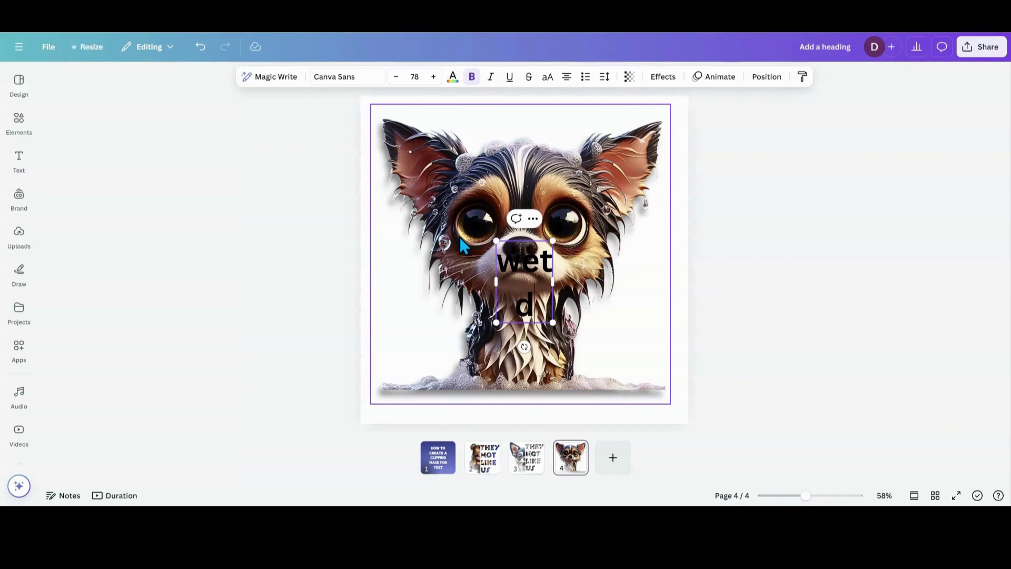
{"action": "type", "text": "ay all"}
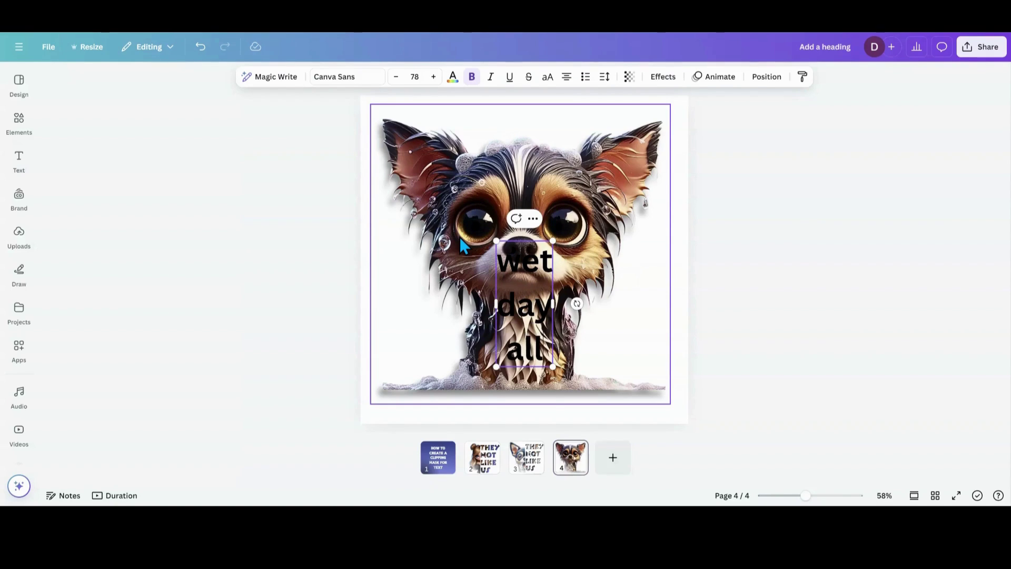
{"action": "type", "text": " day"}
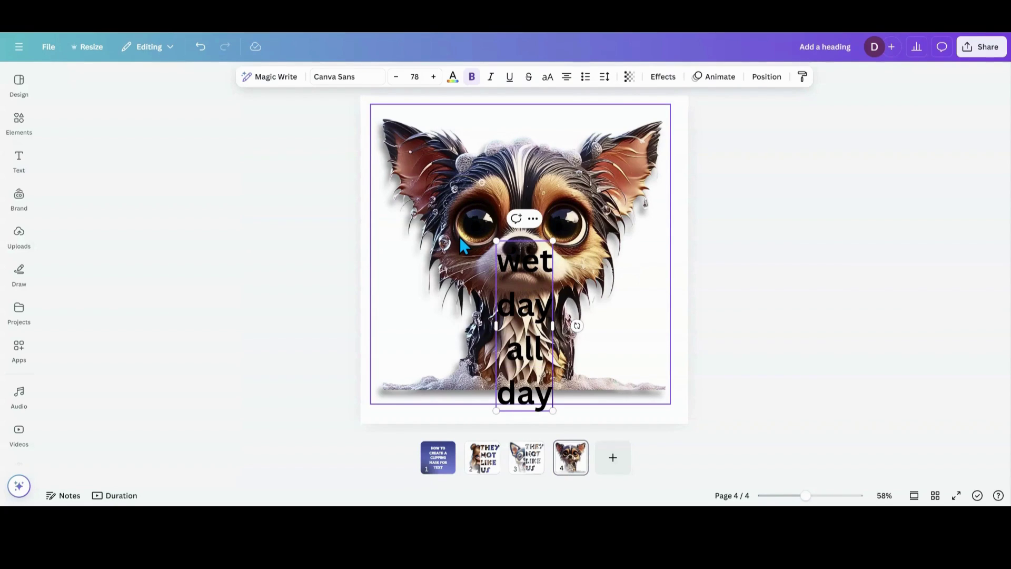
Make the heading uppercase in the Ashley Crawford font, left-aligned
{"action": "left_click", "coordinate": [548, 77]}
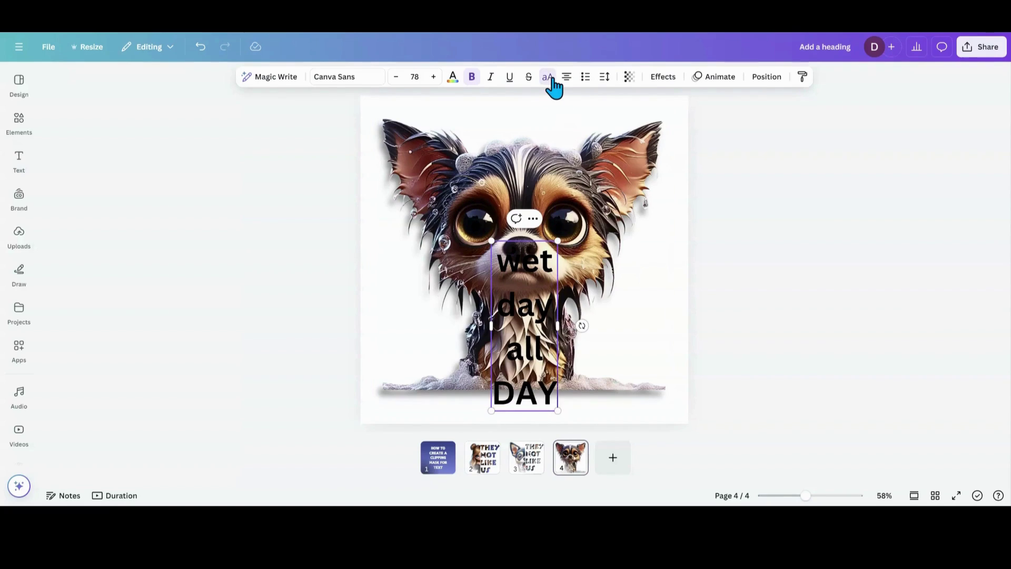
{"action": "left_click_drag", "start_coordinate": [551, 389], "coordinate": [497, 259]}
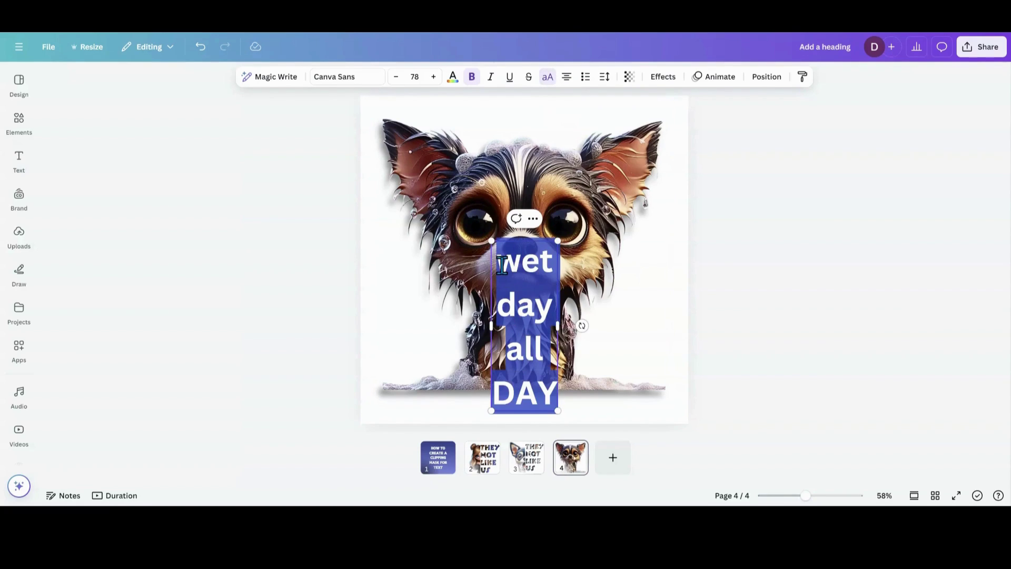
{"action": "left_click", "coordinate": [548, 77]}
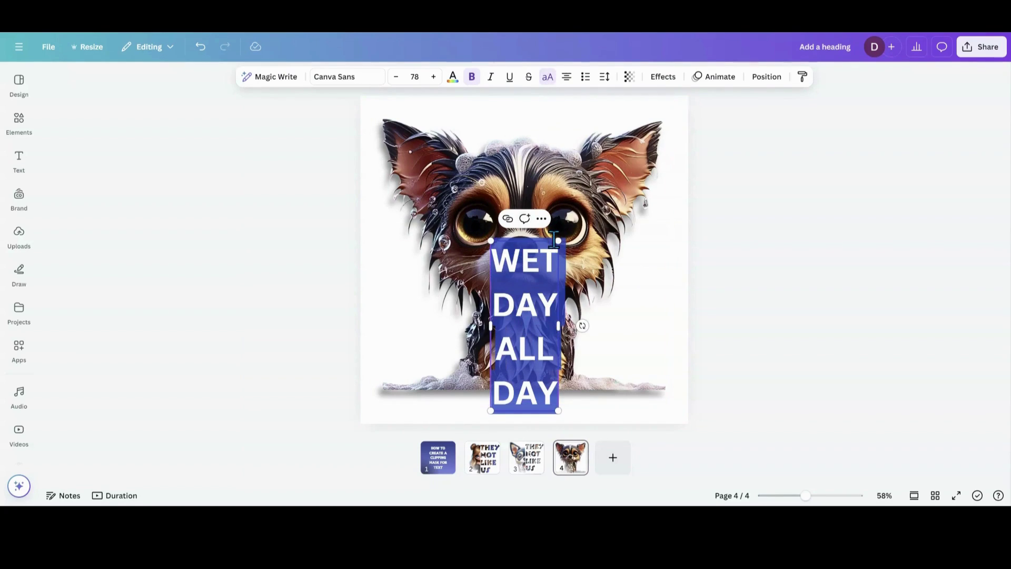
{"action": "left_click", "coordinate": [360, 86]}
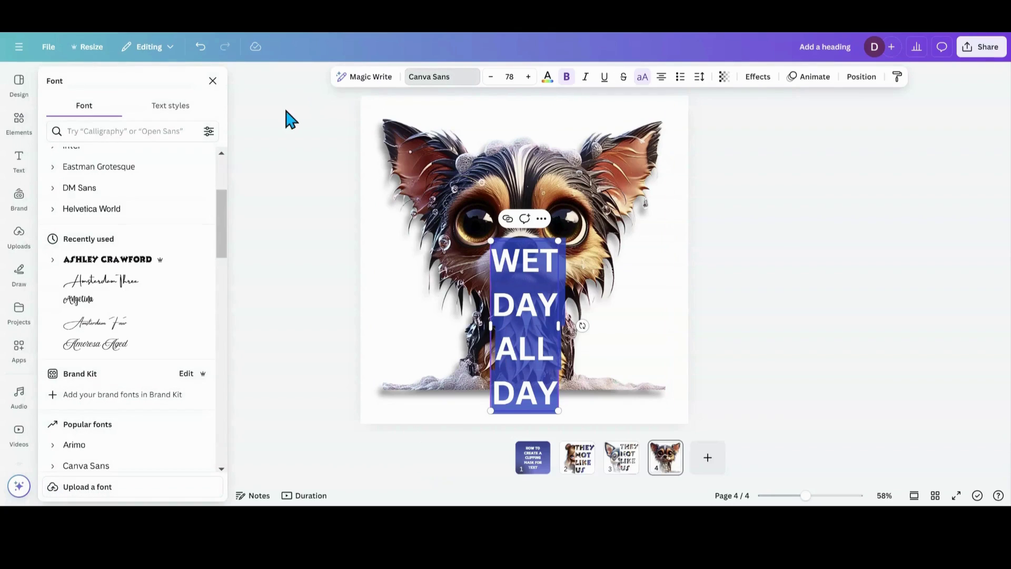
{"action": "left_click", "coordinate": [135, 262]}
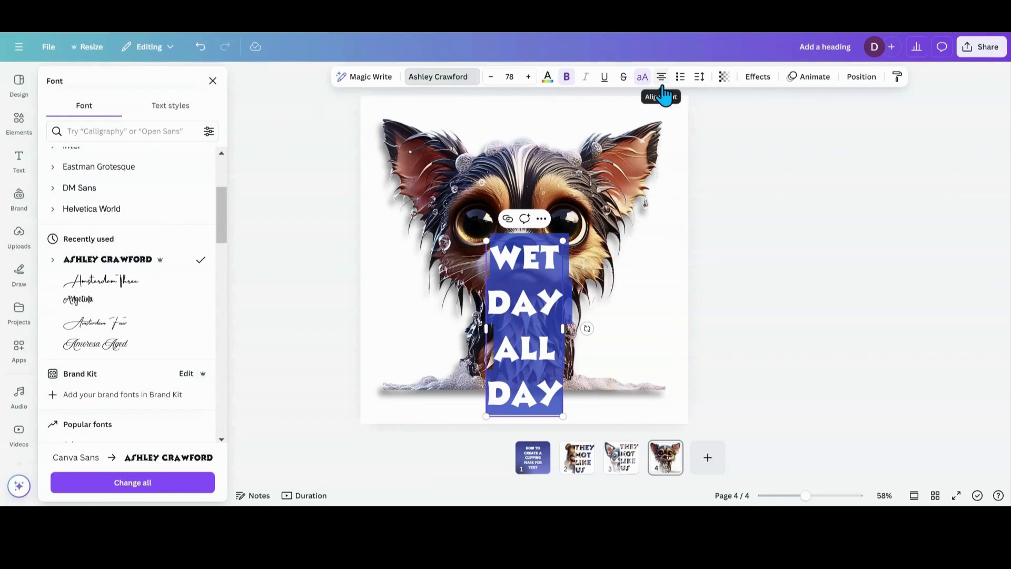
{"action": "left_click", "coordinate": [662, 83]}
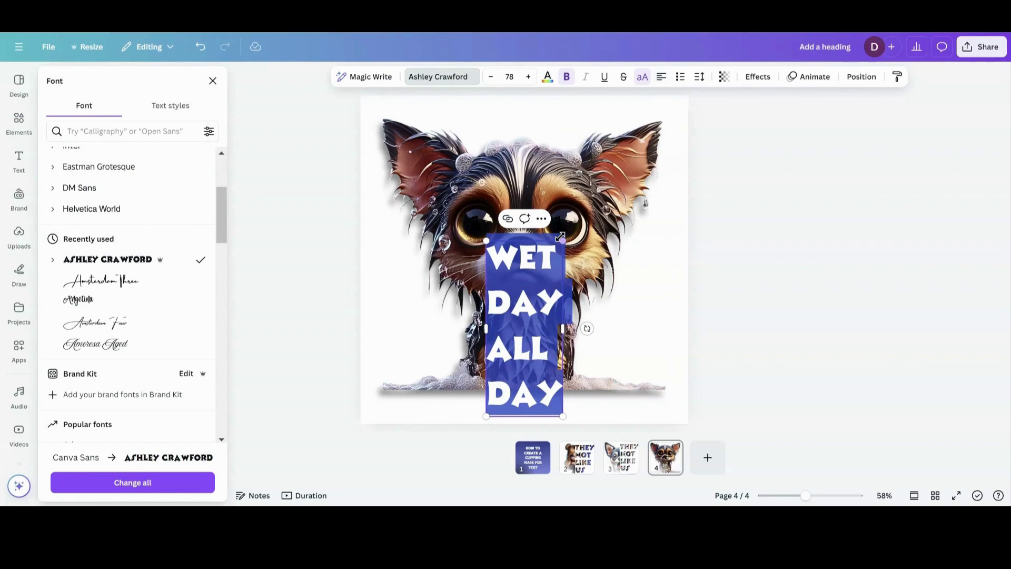
{"action": "key", "text": "Escape"}
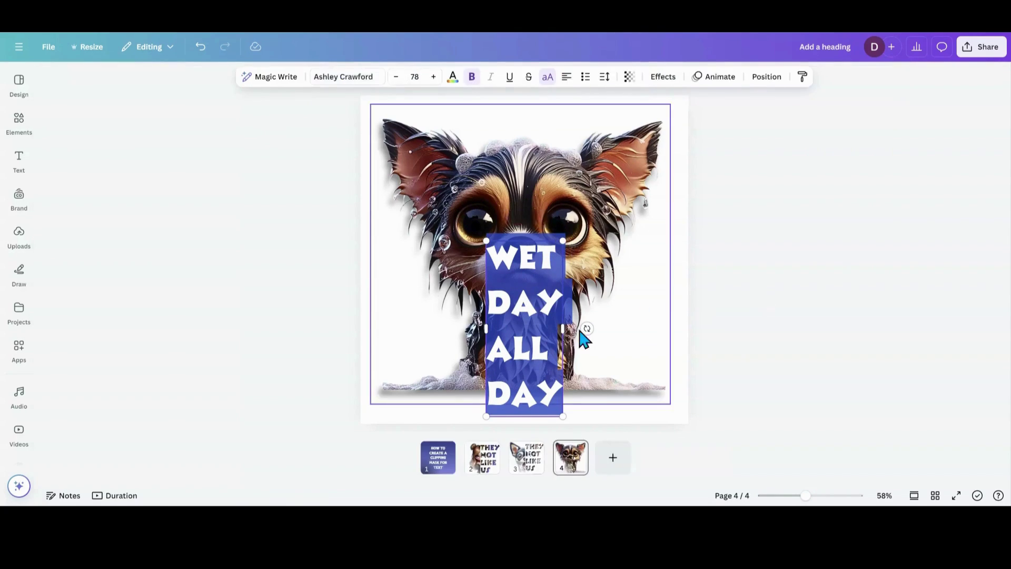
Move the heading onto the dog's head at upper right and enlarge it to size 128
{"action": "left_click", "coordinate": [570, 246]}
{"action": "left_click", "coordinate": [746, 304]}
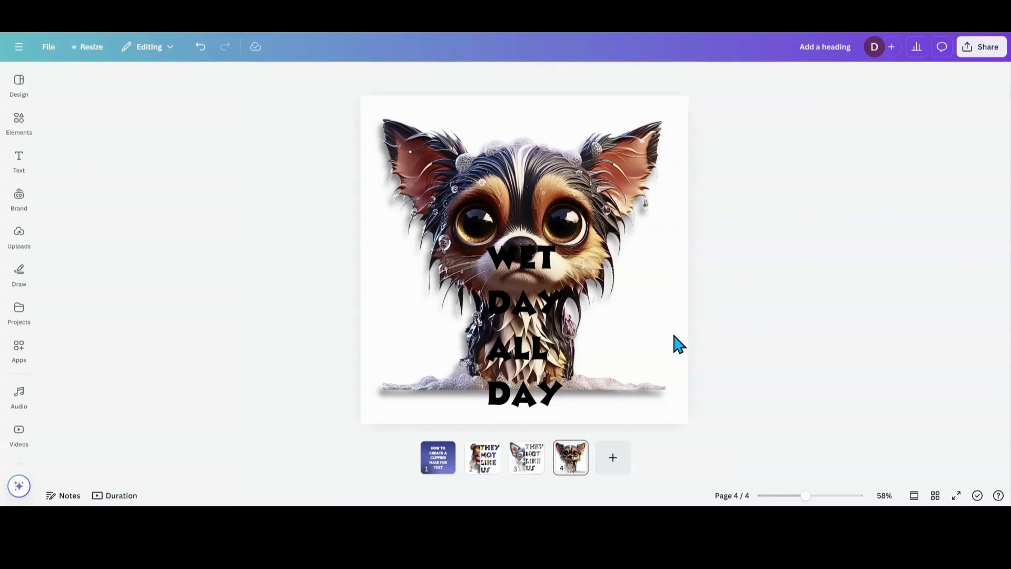
{"action": "left_click_drag", "start_coordinate": [526, 368], "coordinate": [570, 246]}
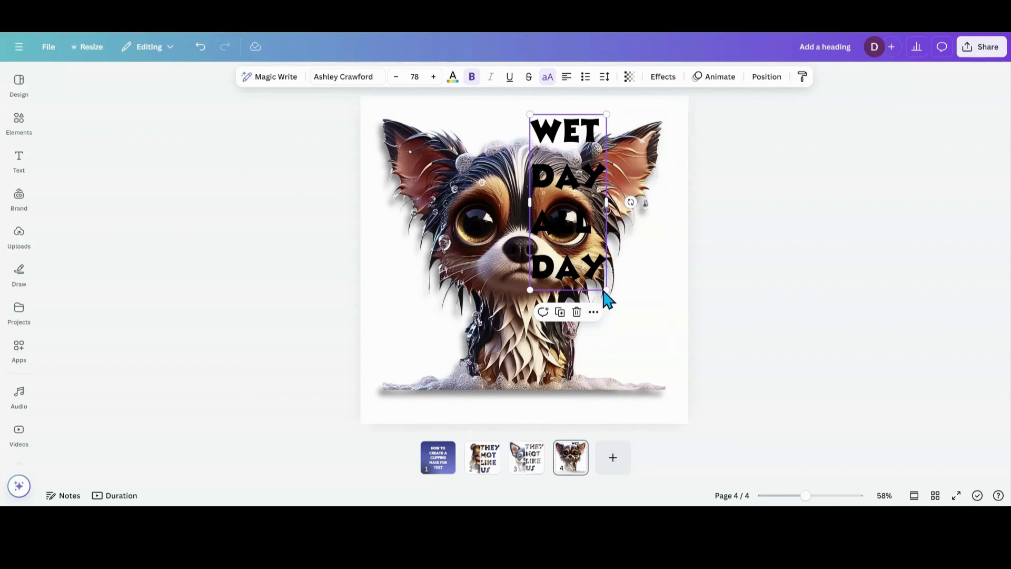
{"action": "left_click_drag", "start_coordinate": [604, 288], "coordinate": [674, 390]}
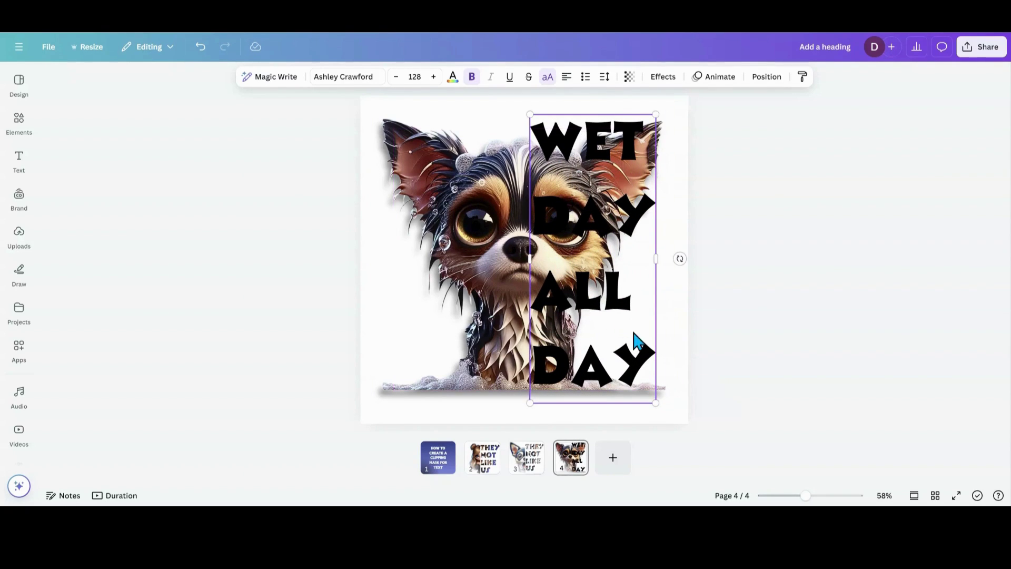
Tighten the heading's line spacing from 1.4 to 1.05
{"action": "left_click", "coordinate": [652, 363]}
{"action": "left_click_drag", "start_coordinate": [653, 362], "coordinate": [553, 156]}
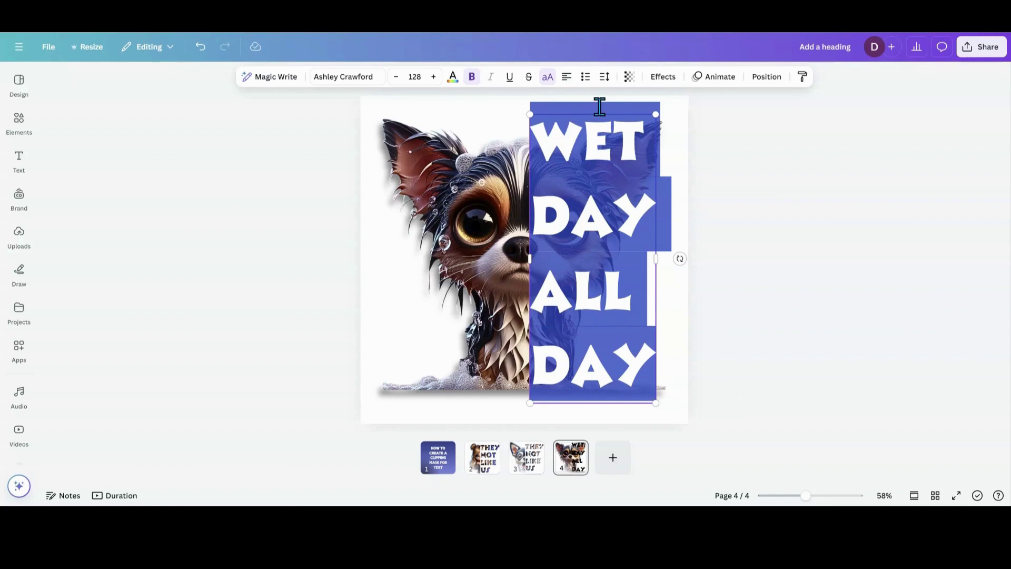
{"action": "left_click", "coordinate": [605, 78]}
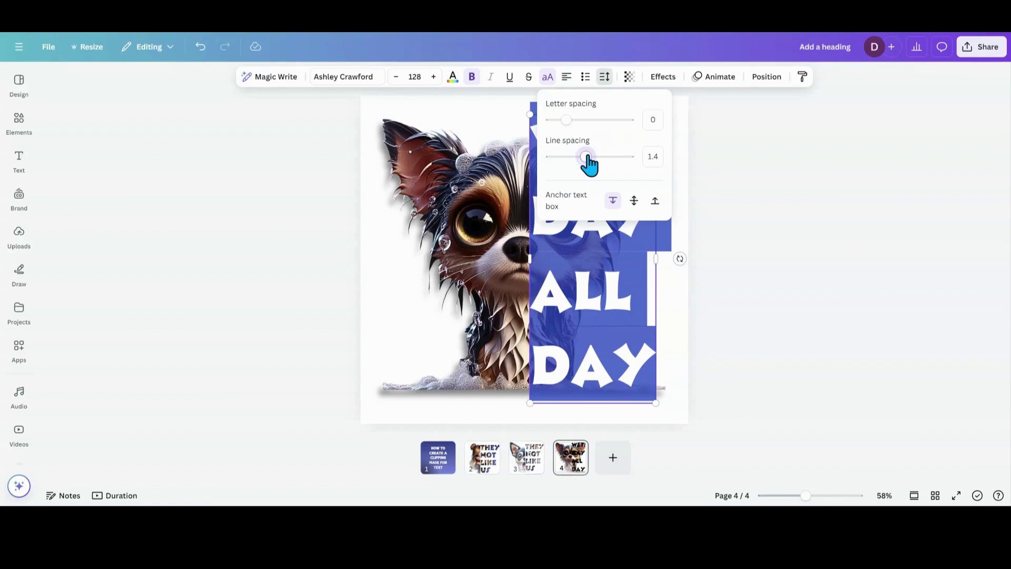
{"action": "left_click_drag", "start_coordinate": [586, 156], "coordinate": [573, 156]}
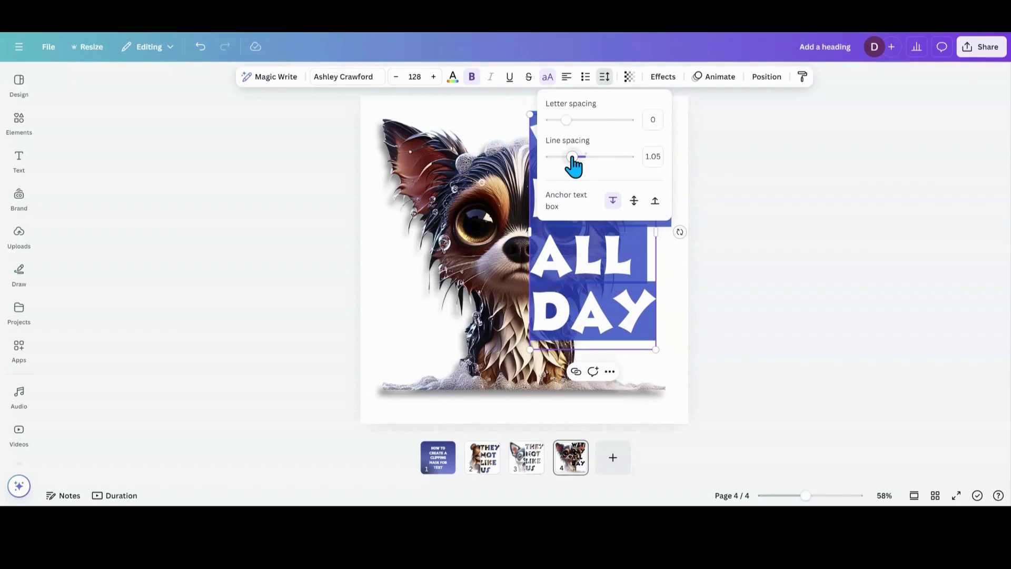
{"action": "left_click", "coordinate": [770, 248]}
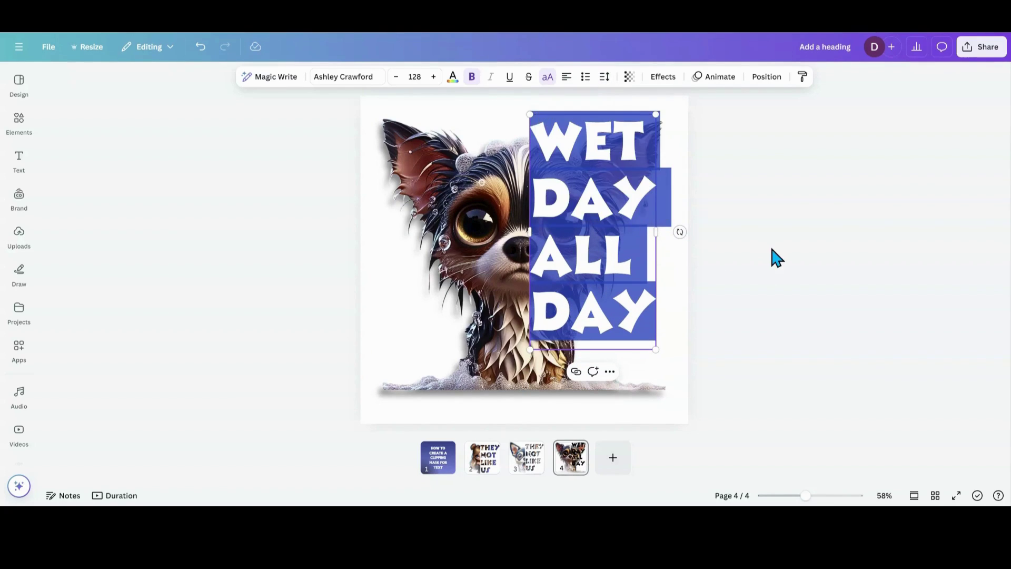
{"action": "left_click", "coordinate": [780, 331]}
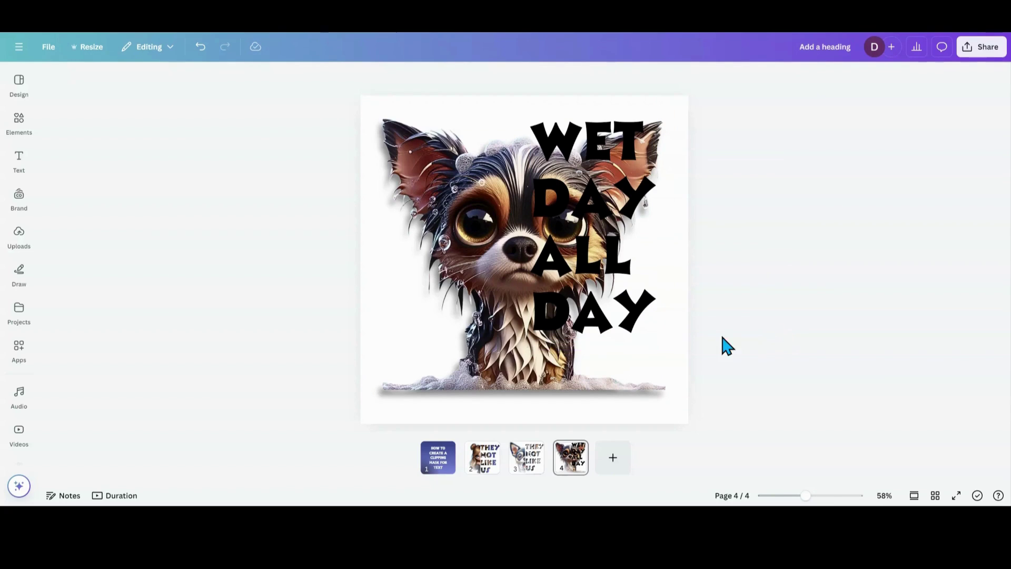
Enlarge the heading to about size 152 and center it vertically on the page
{"action": "left_click", "coordinate": [648, 334]}
{"action": "left_click_drag", "start_coordinate": [657, 349], "coordinate": [679, 393]}
{"action": "left_click_drag", "start_coordinate": [627, 302], "coordinate": [621, 297]}
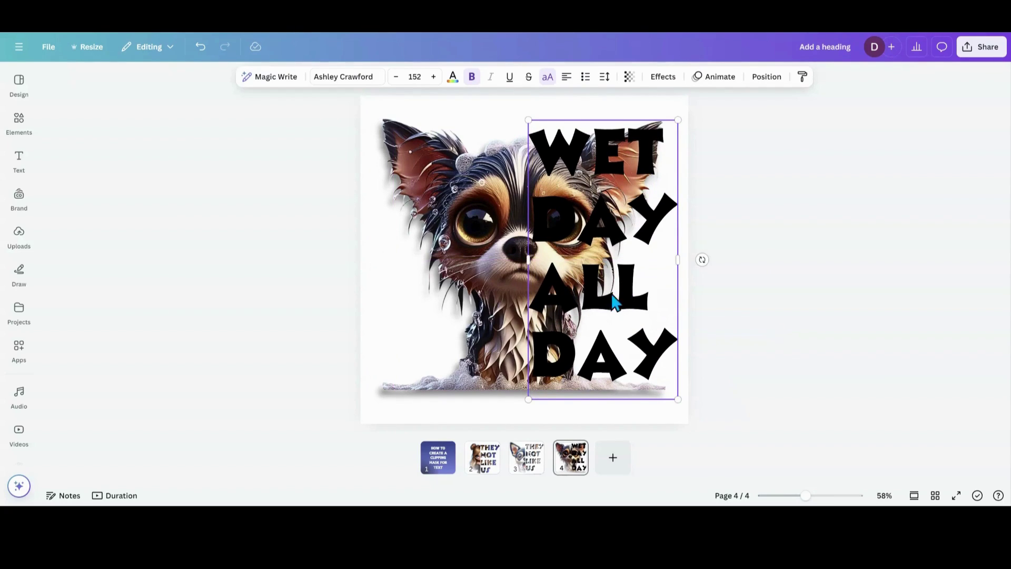
Add a blank page 5 and paste a copy of the WET DAY ALL DAY text onto it
{"action": "left_click", "coordinate": [626, 461]}
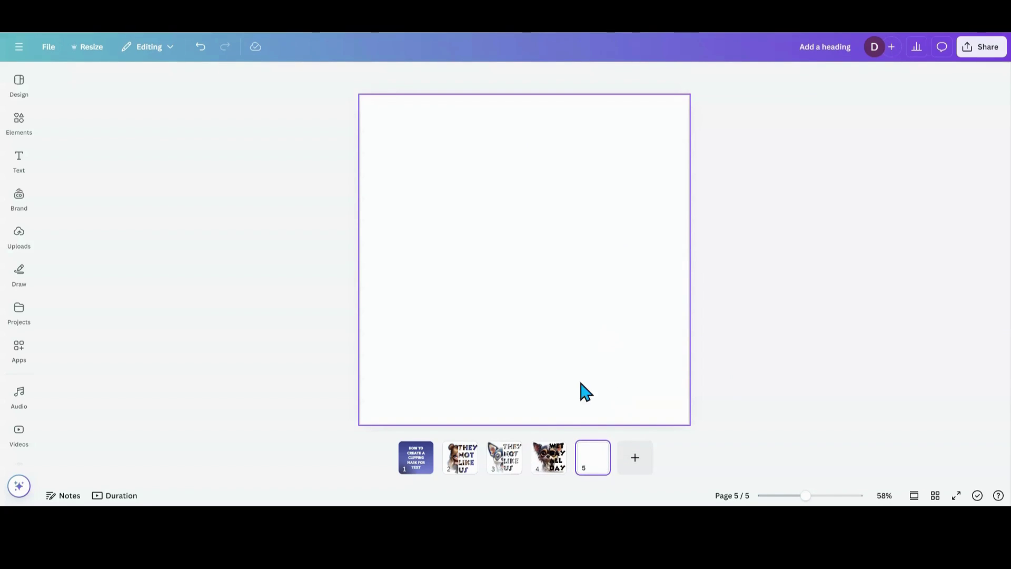
{"action": "left_click", "coordinate": [552, 458]}
{"action": "left_click", "coordinate": [584, 339]}
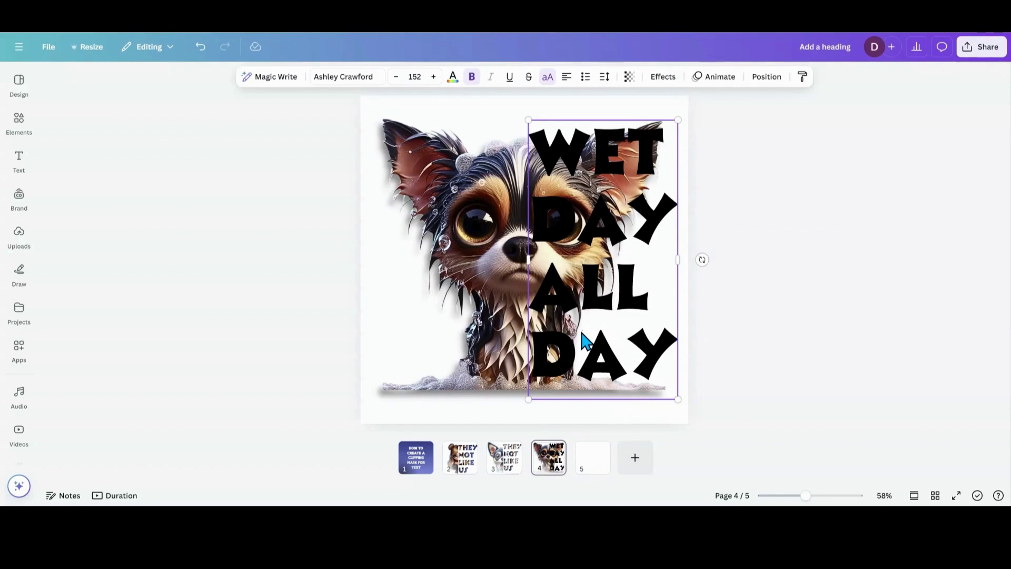
{"action": "left_click", "coordinate": [589, 477]}
{"action": "left_click", "coordinate": [589, 331]}
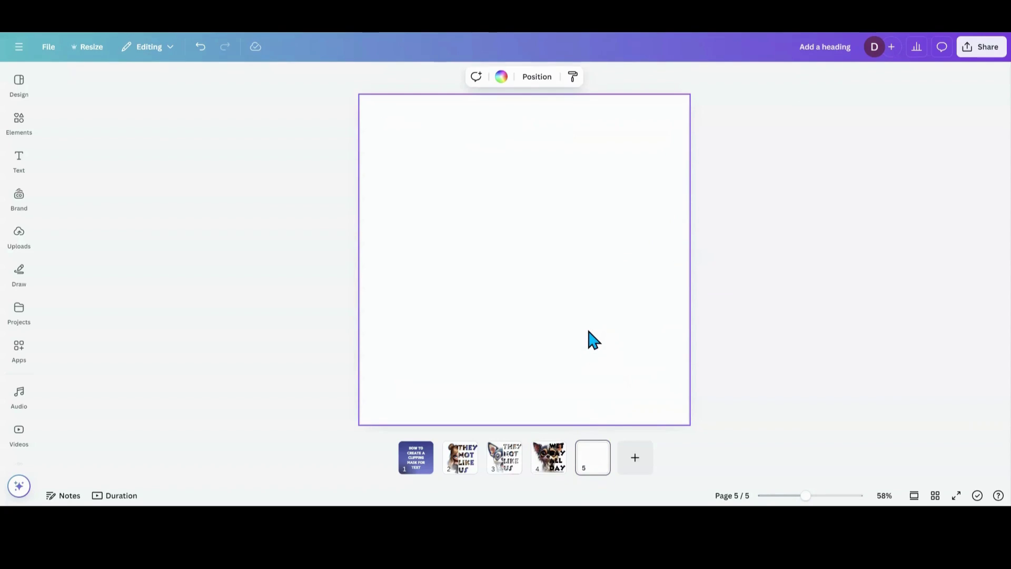
{"action": "key", "text": "ctrl+v"}
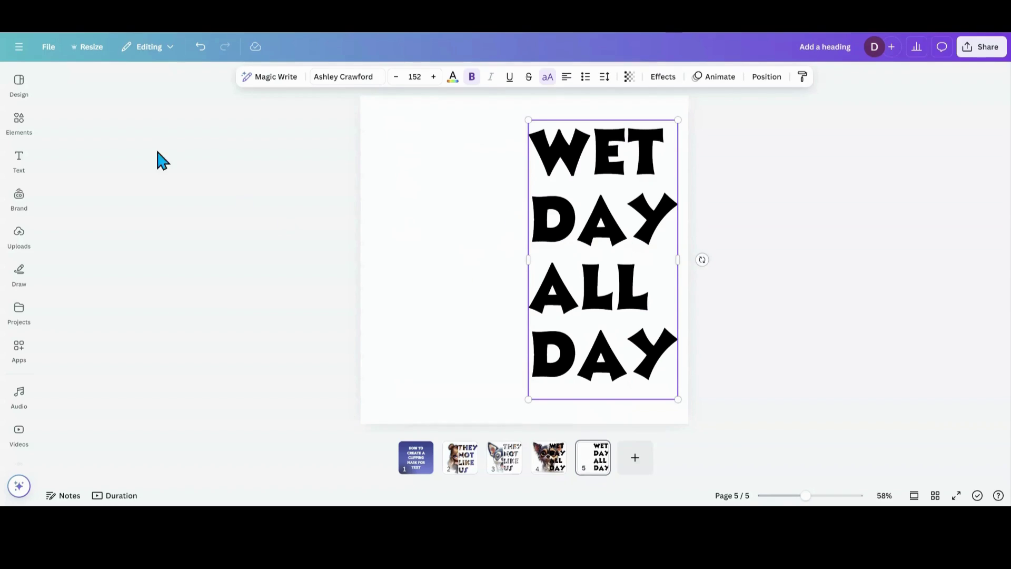
Download only the current page 5 as a PNG
{"action": "left_click", "coordinate": [53, 56]}
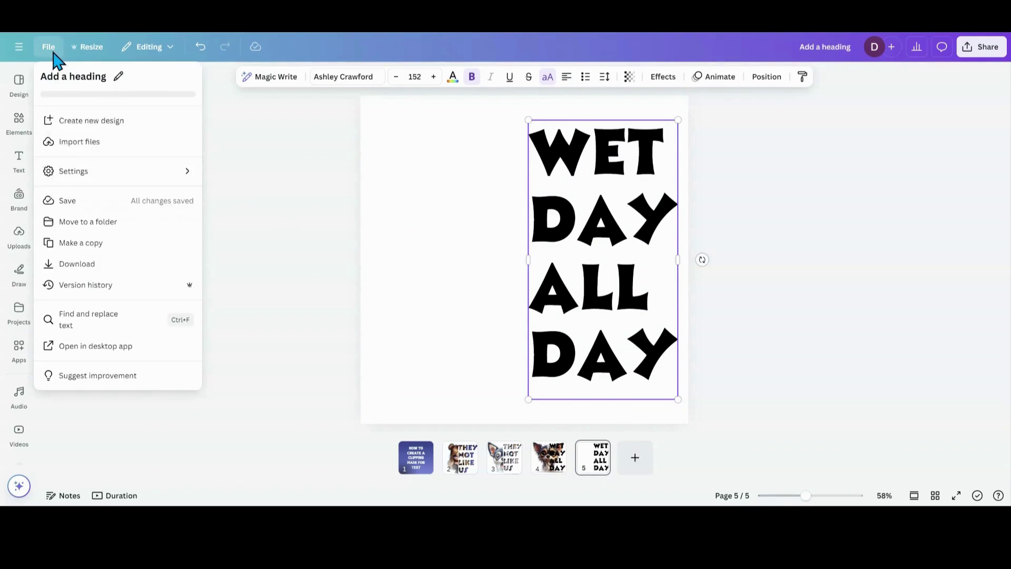
{"action": "left_click", "coordinate": [79, 275]}
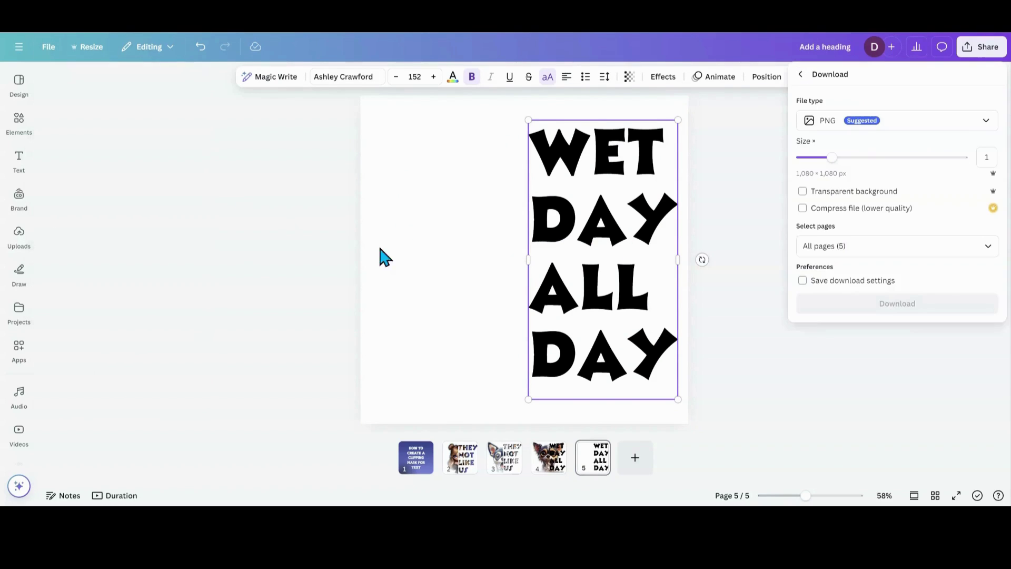
{"action": "left_click", "coordinate": [988, 248]}
{"action": "left_click", "coordinate": [978, 279]}
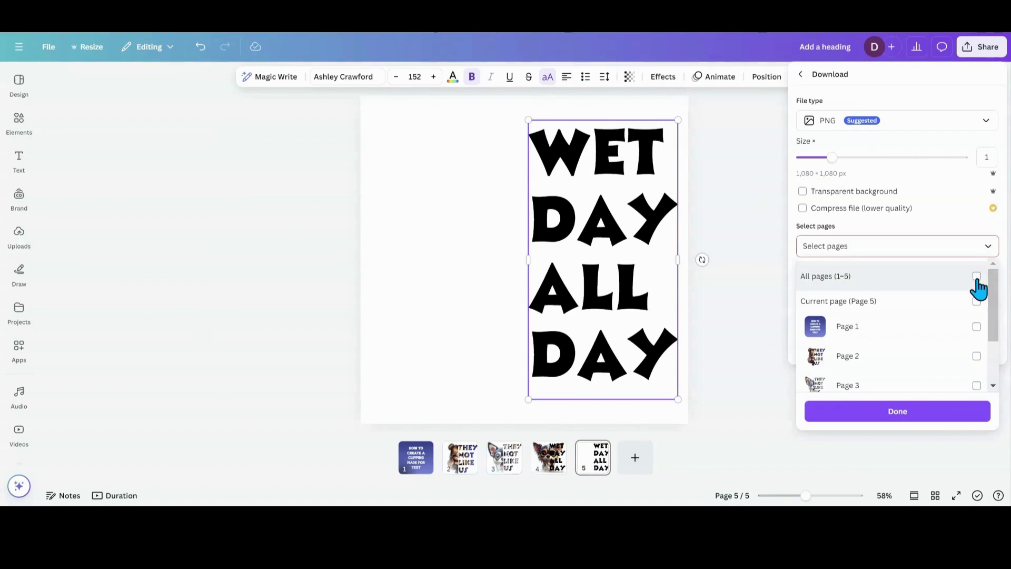
{"action": "left_click", "coordinate": [977, 302]}
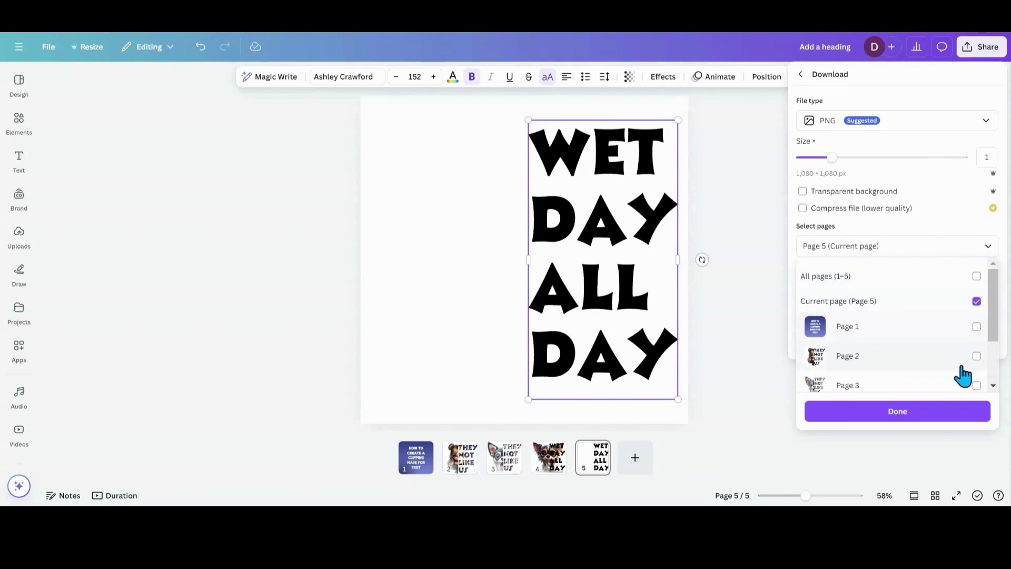
{"action": "left_click", "coordinate": [958, 418]}
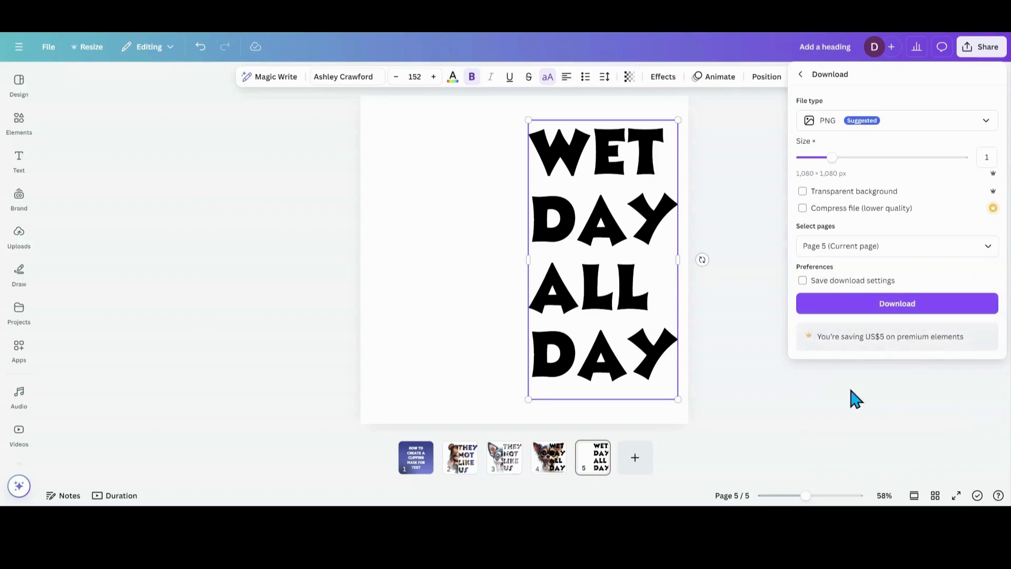
{"action": "left_click", "coordinate": [803, 308]}
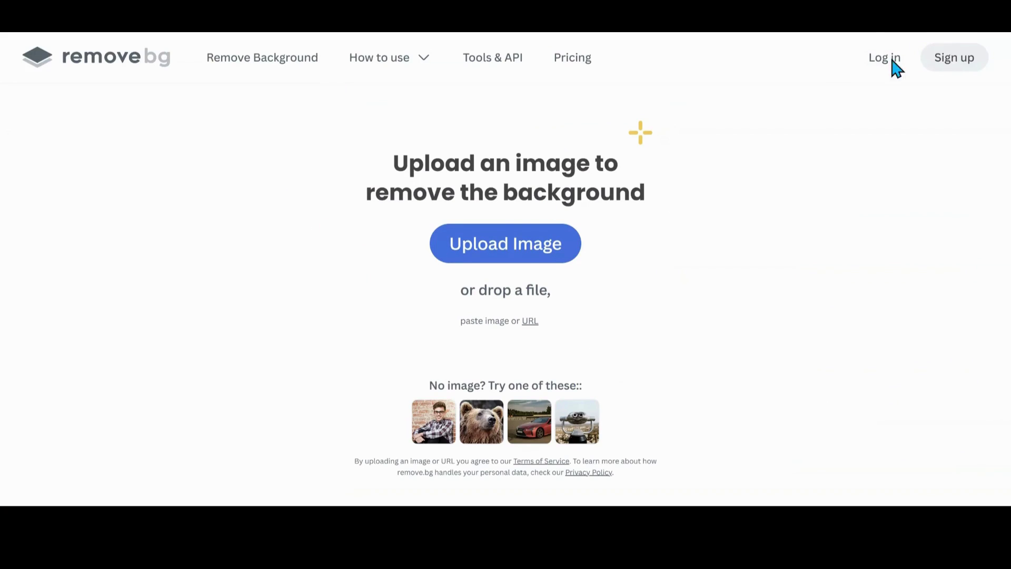
Upload the lettering PNG to remove.bg and paint its background back with an enlarged Restore brush
{"action": "left_click_drag", "start_coordinate": [829, 89], "coordinate": [486, 242]}
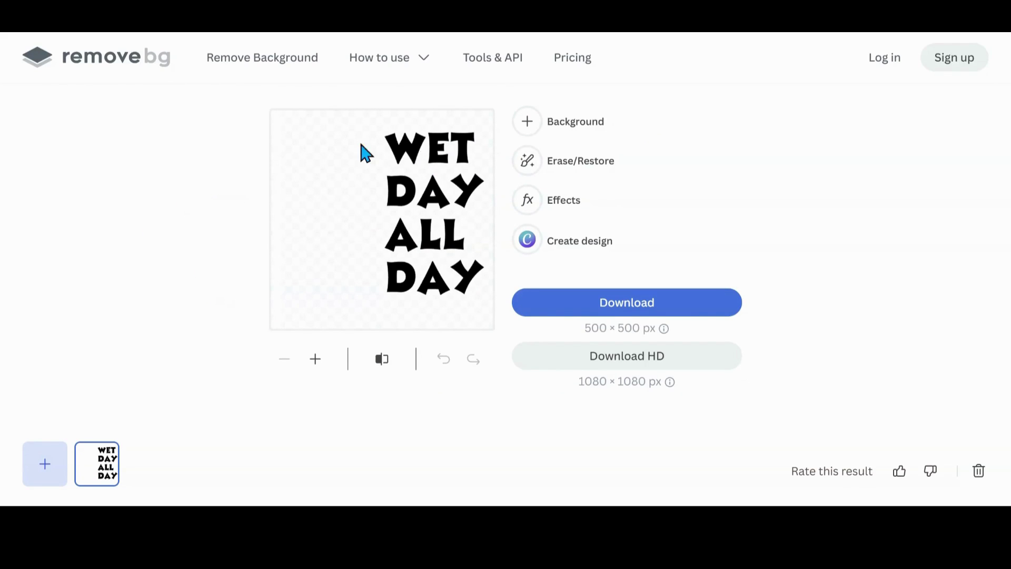
{"action": "left_click", "coordinate": [566, 164]}
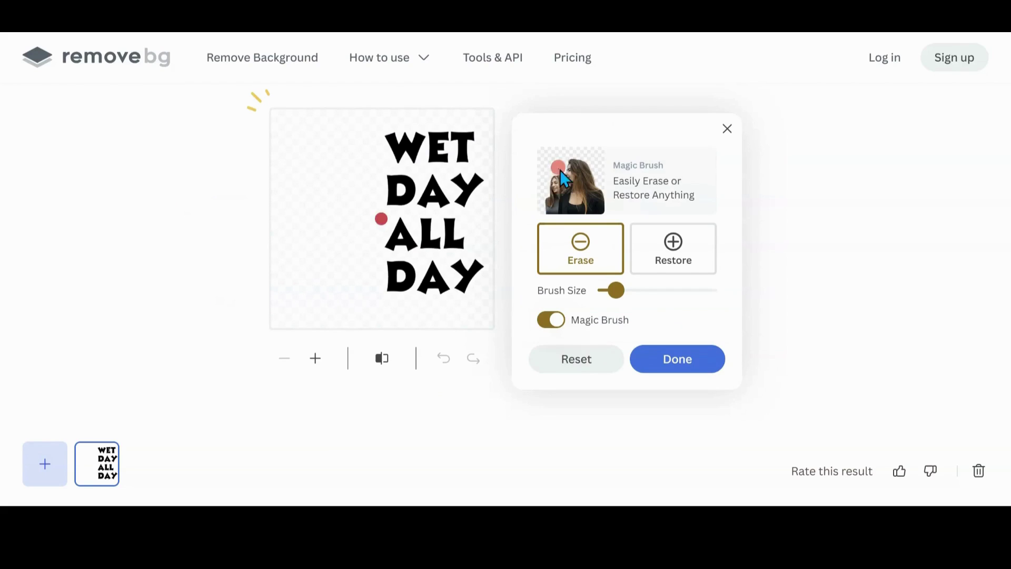
{"action": "left_click", "coordinate": [677, 266]}
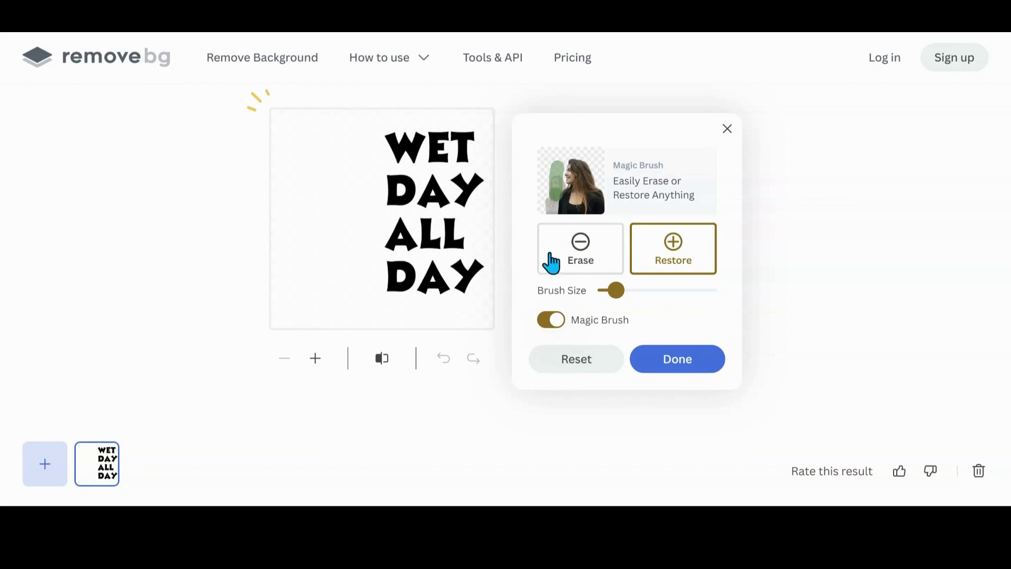
{"action": "left_click_drag", "start_coordinate": [616, 289], "coordinate": [658, 291]}
{"action": "mouse_move", "coordinate": [476, 172]}
{"action": "left_mouse_down"}
{"action": "mouse_move", "coordinate": [463, 131]}
{"action": "mouse_move", "coordinate": [296, 136]}
{"action": "mouse_move", "coordinate": [279, 230]}
{"action": "mouse_move", "coordinate": [391, 324]}
{"action": "mouse_move", "coordinate": [471, 181]}
{"action": "mouse_move", "coordinate": [475, 305]}
{"action": "mouse_move", "coordinate": [411, 152]}
{"action": "mouse_move", "coordinate": [343, 282]}
{"action": "mouse_move", "coordinate": [350, 251]}
{"action": "left_mouse_up"}
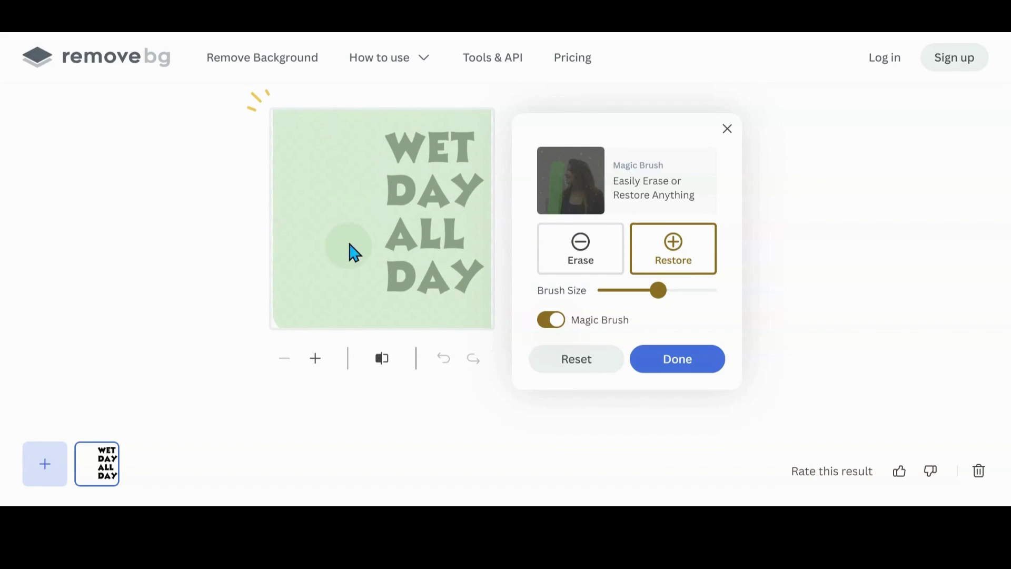
{"action": "left_click_drag", "start_coordinate": [289, 316], "coordinate": [284, 264]}
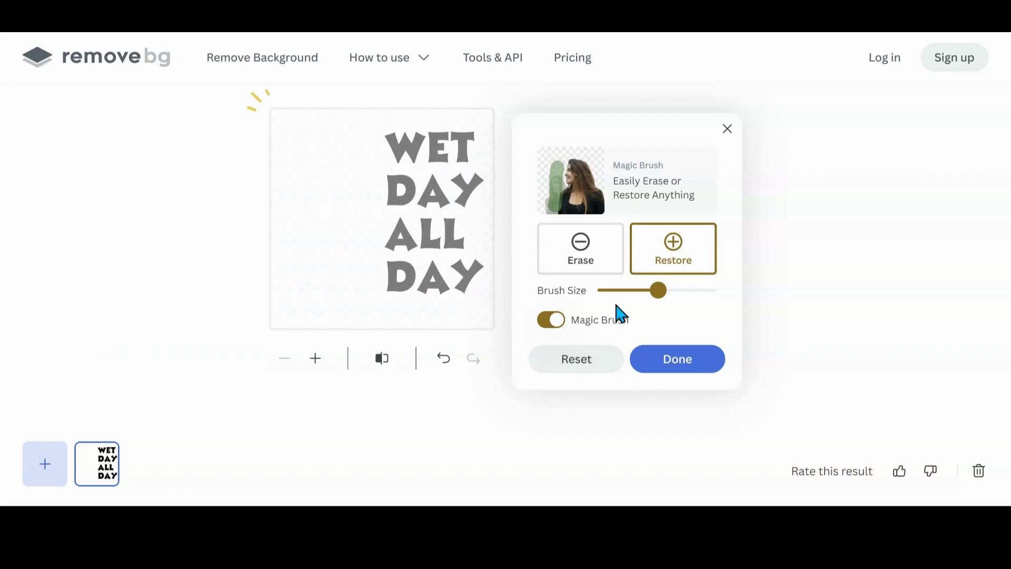
With a smaller Erase brush, erase the letters of WET, DAY, ALL and DAY, then finish with Done
{"action": "left_click", "coordinate": [592, 272]}
{"action": "mouse_move", "coordinate": [657, 289]}
{"action": "left_mouse_down"}
{"action": "mouse_move", "coordinate": [613, 290]}
{"action": "mouse_move", "coordinate": [616, 299]}
{"action": "left_mouse_up"}
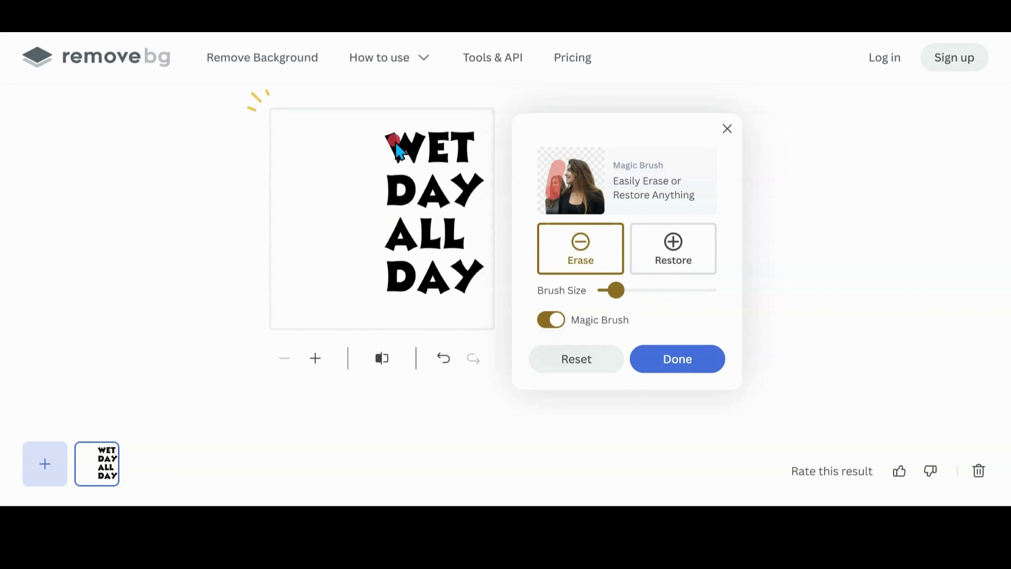
{"action": "mouse_move", "coordinate": [398, 151]}
{"action": "left_mouse_down"}
{"action": "mouse_move", "coordinate": [444, 144]}
{"action": "mouse_move", "coordinate": [445, 166]}
{"action": "mouse_move", "coordinate": [466, 170]}
{"action": "mouse_move", "coordinate": [475, 148]}
{"action": "mouse_move", "coordinate": [460, 153]}
{"action": "left_mouse_up"}
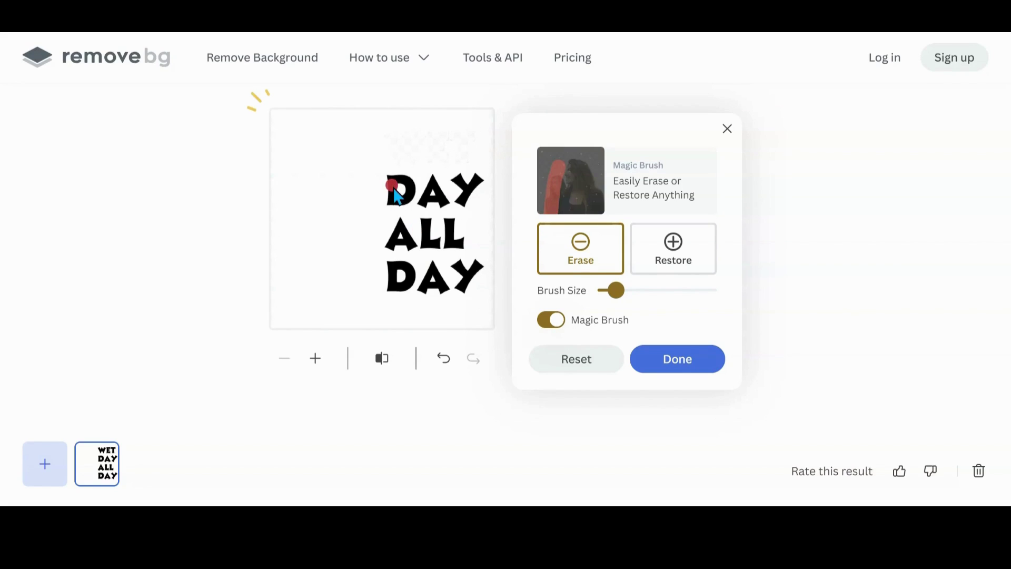
{"action": "mouse_move", "coordinate": [399, 207]}
{"action": "left_mouse_down"}
{"action": "mouse_move", "coordinate": [406, 190]}
{"action": "mouse_move", "coordinate": [413, 207]}
{"action": "mouse_move", "coordinate": [403, 209]}
{"action": "left_mouse_up"}
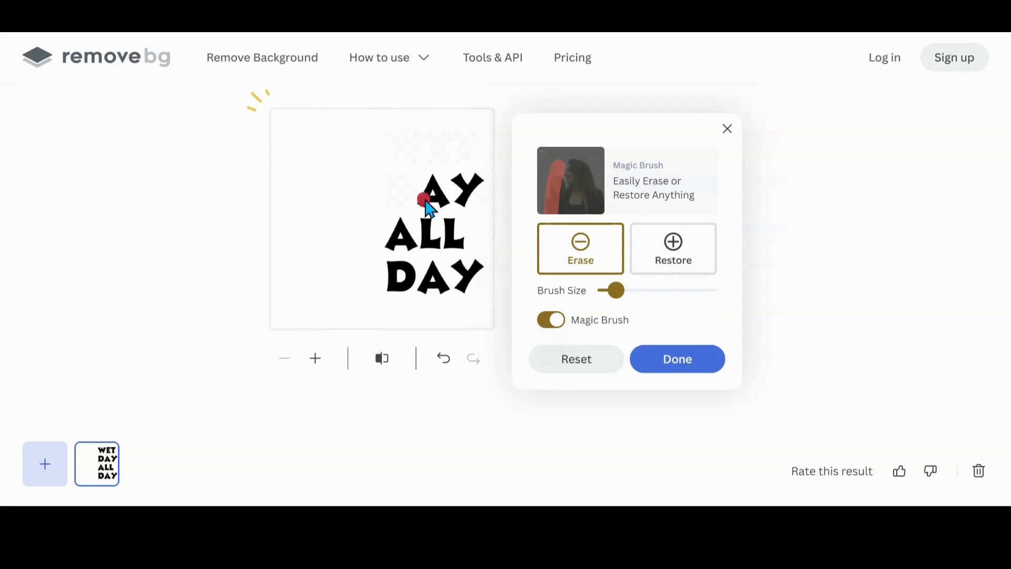
{"action": "mouse_move", "coordinate": [426, 202]}
{"action": "left_mouse_down"}
{"action": "mouse_move", "coordinate": [433, 190]}
{"action": "mouse_move", "coordinate": [451, 210]}
{"action": "mouse_move", "coordinate": [472, 203]}
{"action": "mouse_move", "coordinate": [478, 196]}
{"action": "mouse_move", "coordinate": [459, 183]}
{"action": "left_mouse_up"}
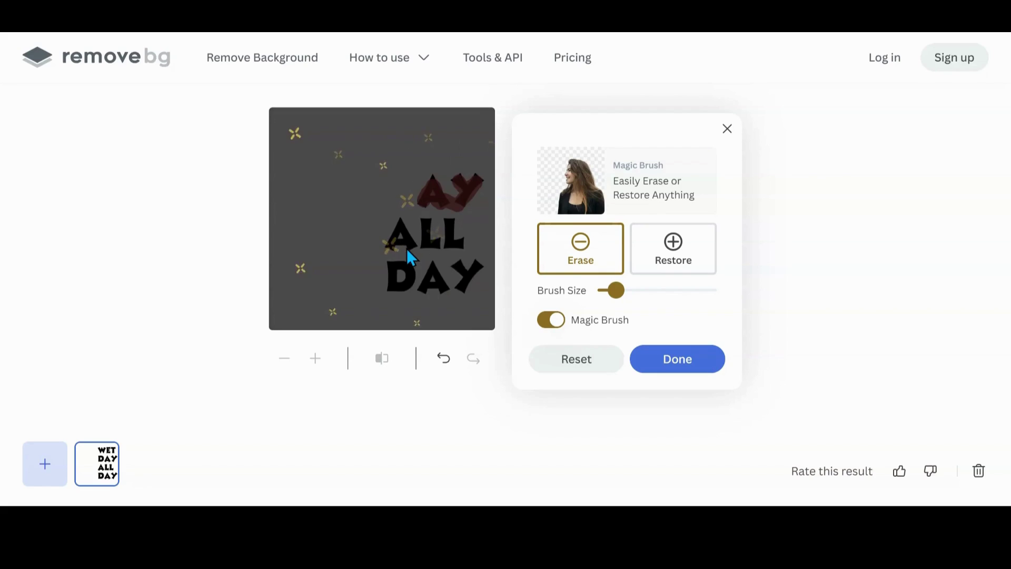
{"action": "mouse_move", "coordinate": [386, 251]}
{"action": "left_mouse_down"}
{"action": "mouse_move", "coordinate": [400, 231]}
{"action": "mouse_move", "coordinate": [405, 247]}
{"action": "mouse_move", "coordinate": [418, 247]}
{"action": "mouse_move", "coordinate": [427, 225]}
{"action": "mouse_move", "coordinate": [442, 247]}
{"action": "mouse_move", "coordinate": [451, 228]}
{"action": "mouse_move", "coordinate": [451, 245]}
{"action": "mouse_move", "coordinate": [465, 259]}
{"action": "left_mouse_up"}
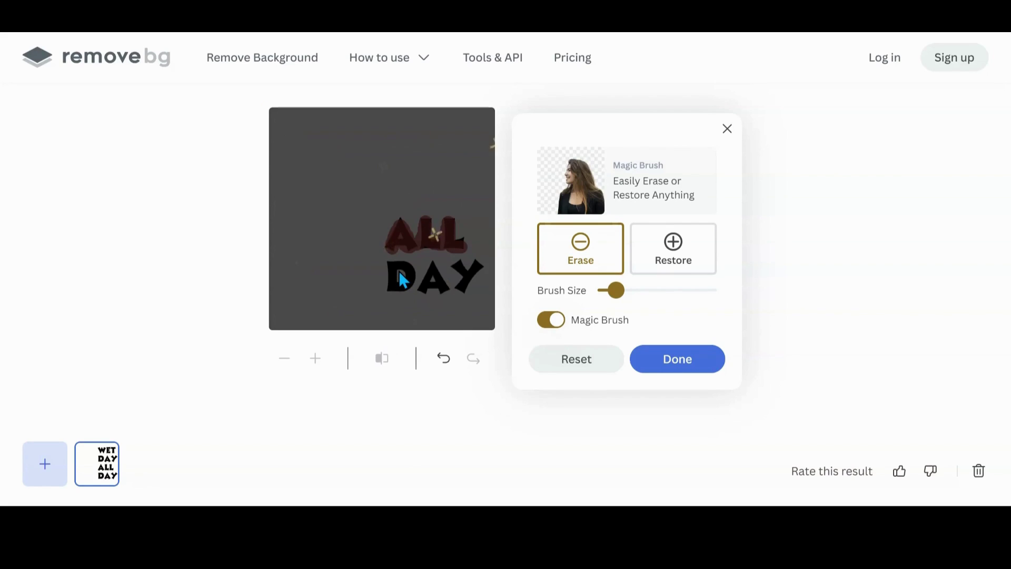
{"action": "mouse_move", "coordinate": [394, 266]}
{"action": "left_mouse_down"}
{"action": "mouse_move", "coordinate": [396, 288]}
{"action": "mouse_move", "coordinate": [402, 265]}
{"action": "mouse_move", "coordinate": [413, 291]}
{"action": "mouse_move", "coordinate": [404, 295]}
{"action": "mouse_move", "coordinate": [446, 297]}
{"action": "mouse_move", "coordinate": [478, 280]}
{"action": "mouse_move", "coordinate": [465, 284]}
{"action": "mouse_move", "coordinate": [467, 299]}
{"action": "mouse_move", "coordinate": [455, 292]}
{"action": "left_mouse_up"}
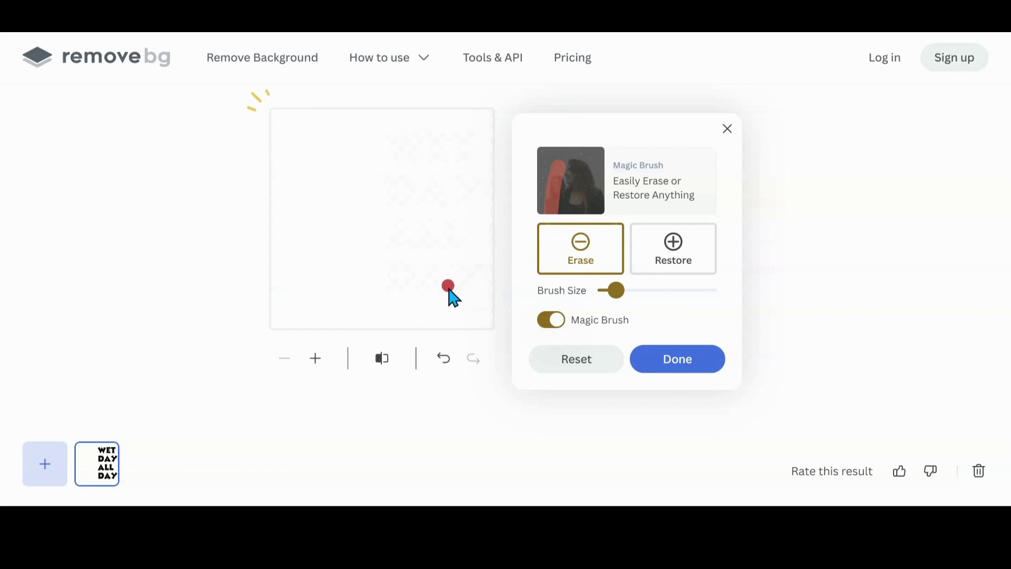
{"action": "left_click", "coordinate": [671, 366]}
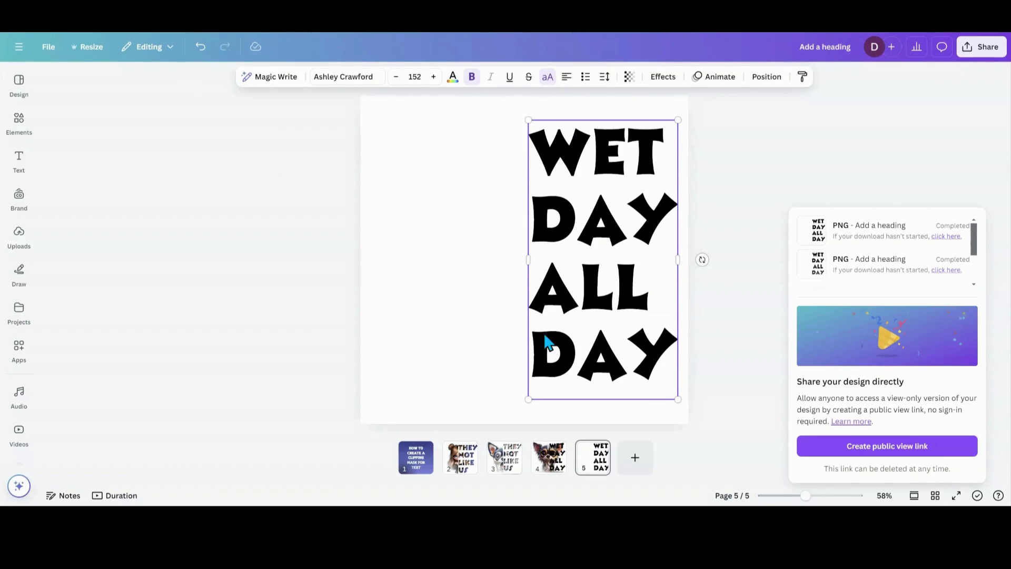
Delete the WET DAY ALL DAY text box from page 4
{"action": "left_click", "coordinate": [553, 470]}
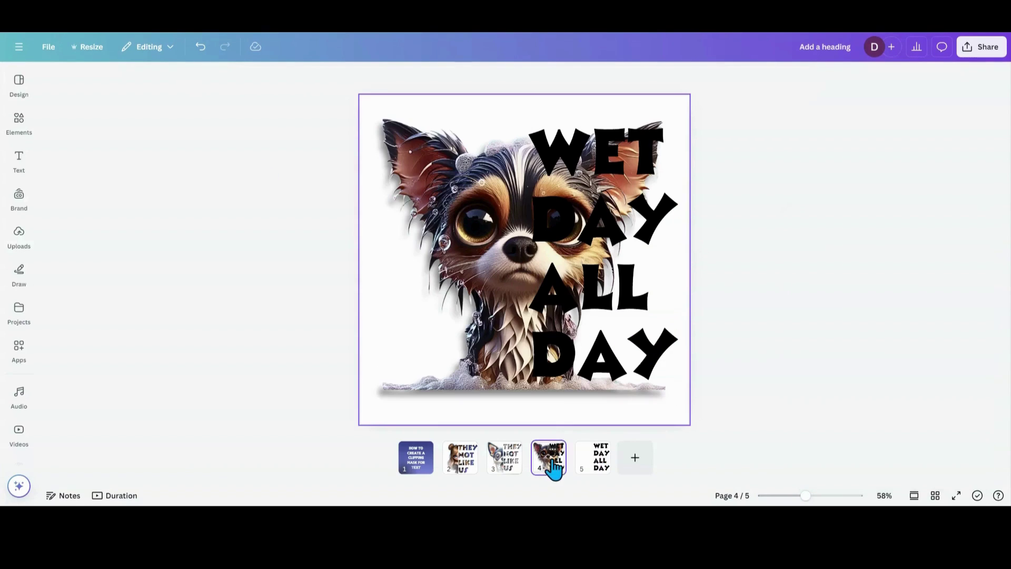
{"action": "left_click", "coordinate": [600, 325]}
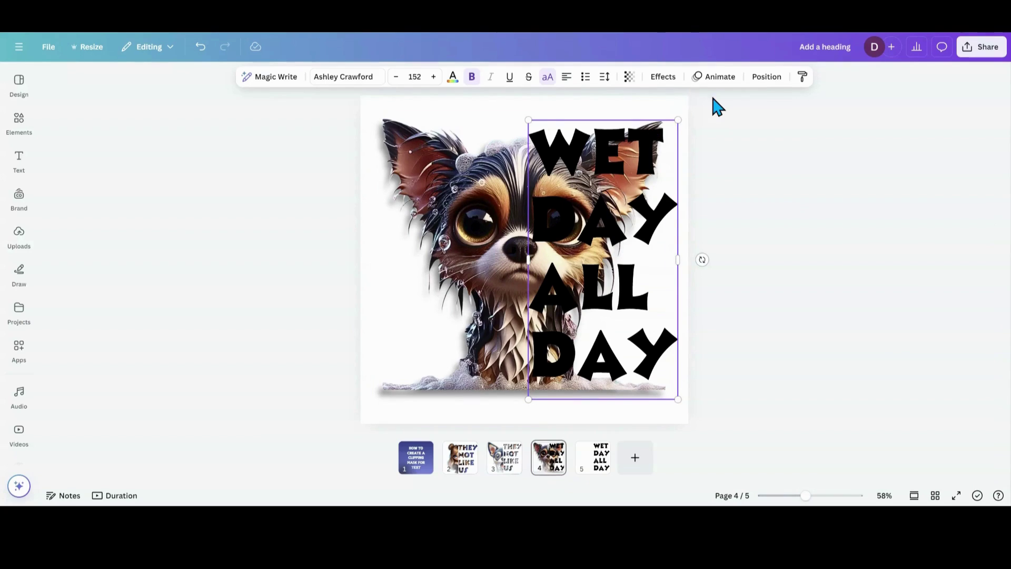
{"action": "right_click", "coordinate": [618, 160]}
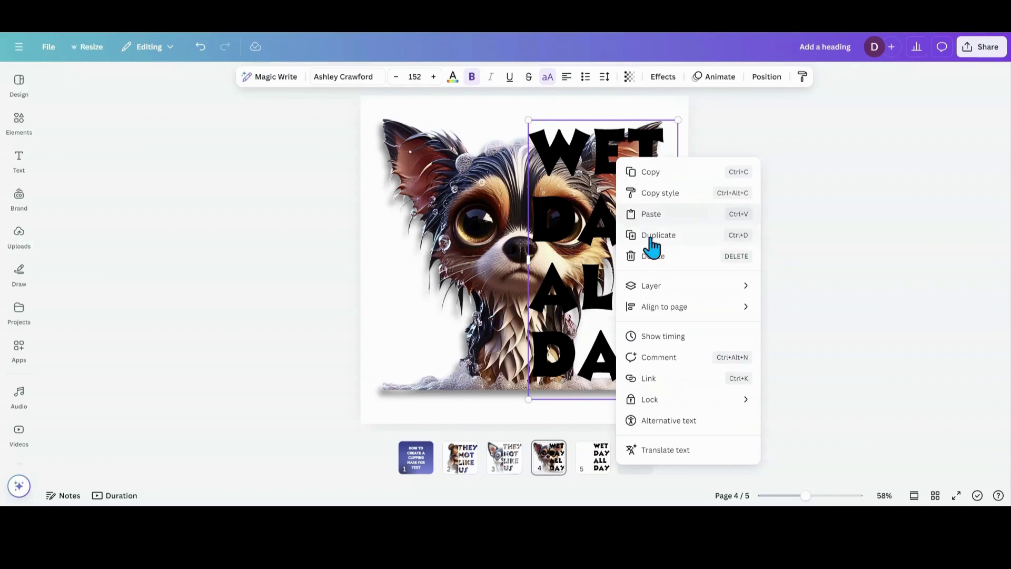
{"action": "left_click", "coordinate": [653, 257]}
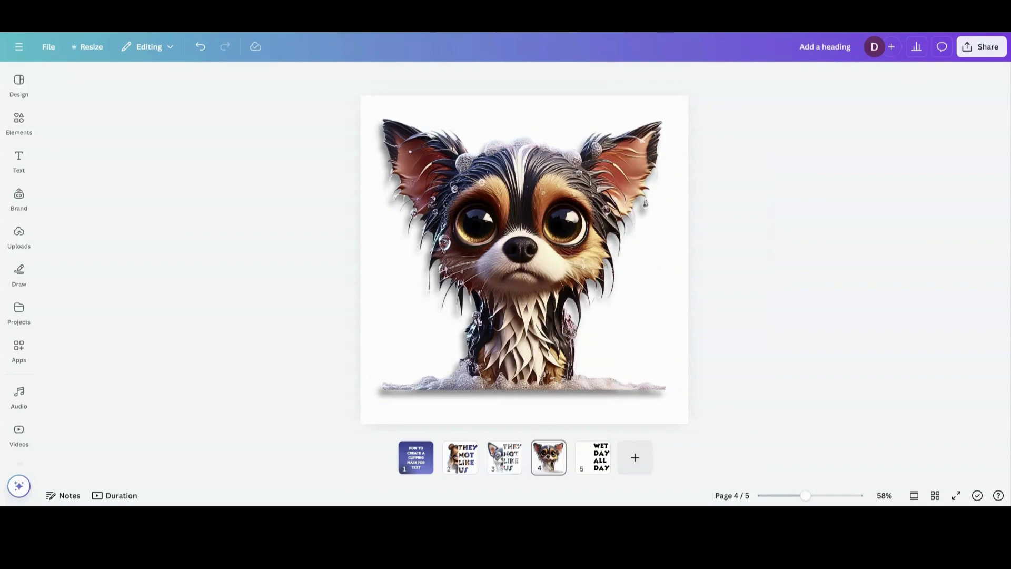
Place the cut-out lettering image on page 4, enlarge it to cover the page, and crop its left side
{"action": "left_click_drag", "start_coordinate": [655, 209], "coordinate": [529, 279]}
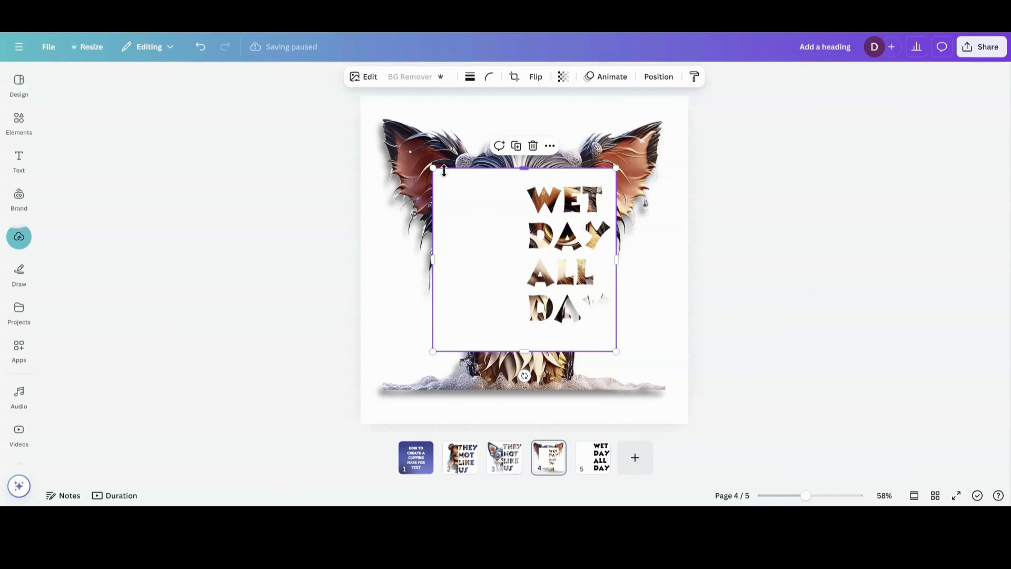
{"action": "left_click_drag", "start_coordinate": [432, 168], "coordinate": [359, 96]}
{"action": "left_click_drag", "start_coordinate": [616, 352], "coordinate": [687, 421]}
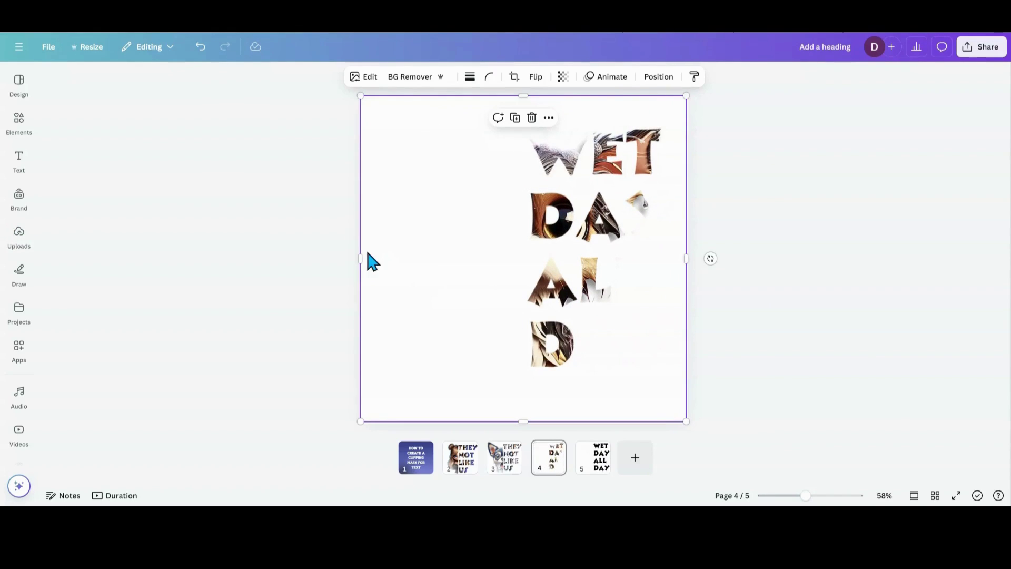
{"action": "left_click_drag", "start_coordinate": [360, 260], "coordinate": [521, 275]}
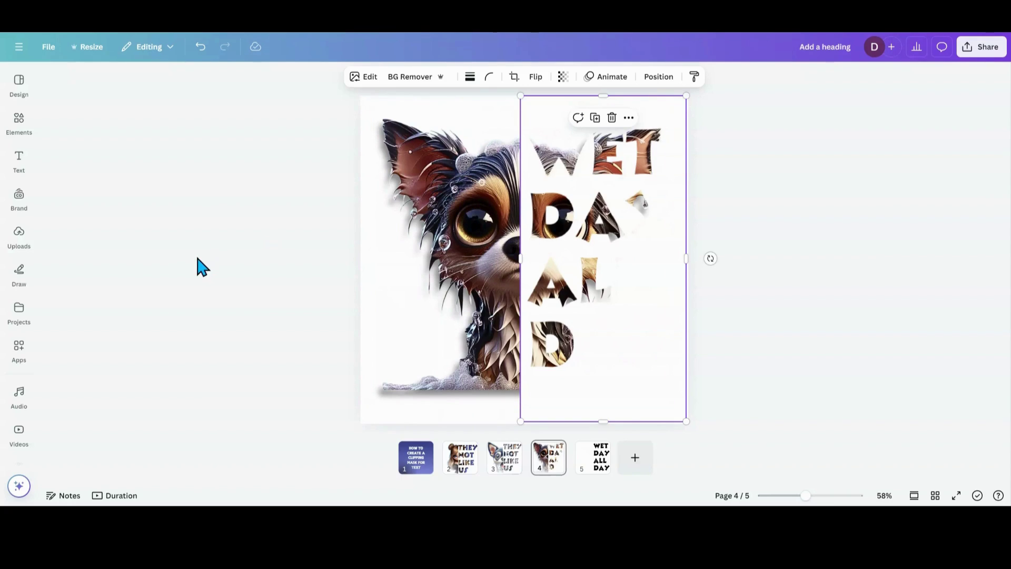
Upscale the letter image 3x with Image Upscaler and replace the original with it
{"action": "left_click", "coordinate": [19, 83]}
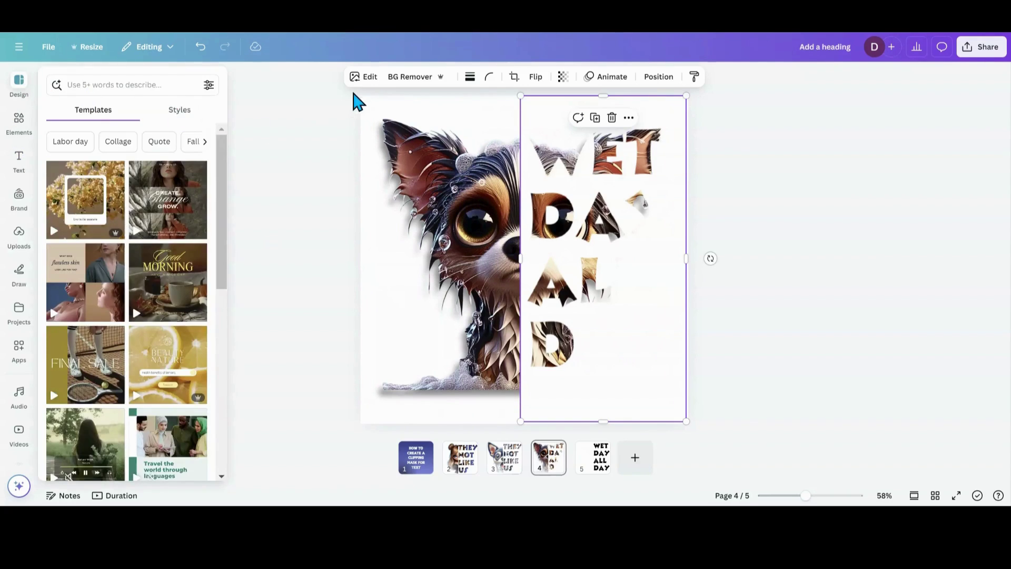
{"action": "left_click", "coordinate": [363, 78]}
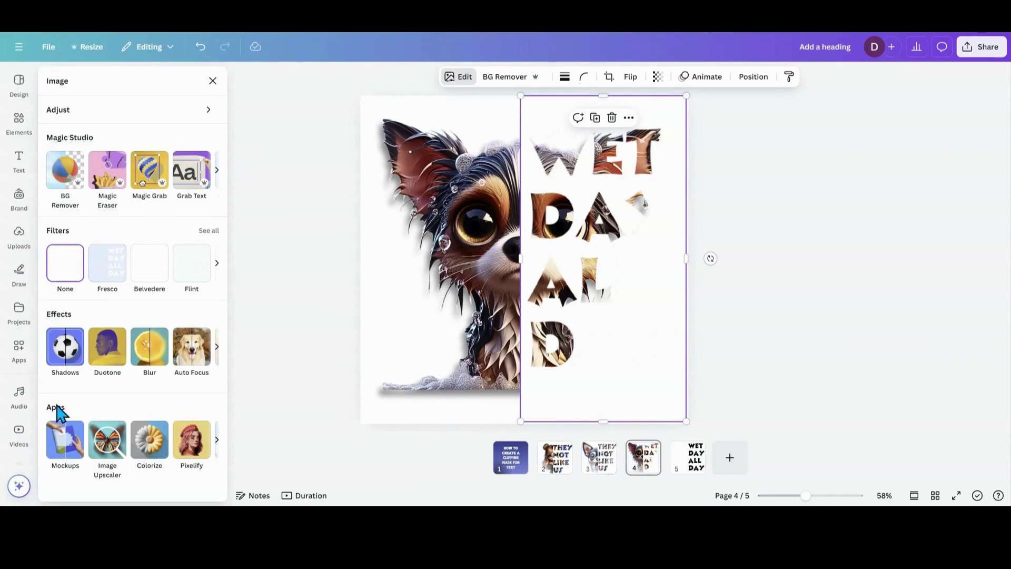
{"action": "left_click", "coordinate": [104, 462]}
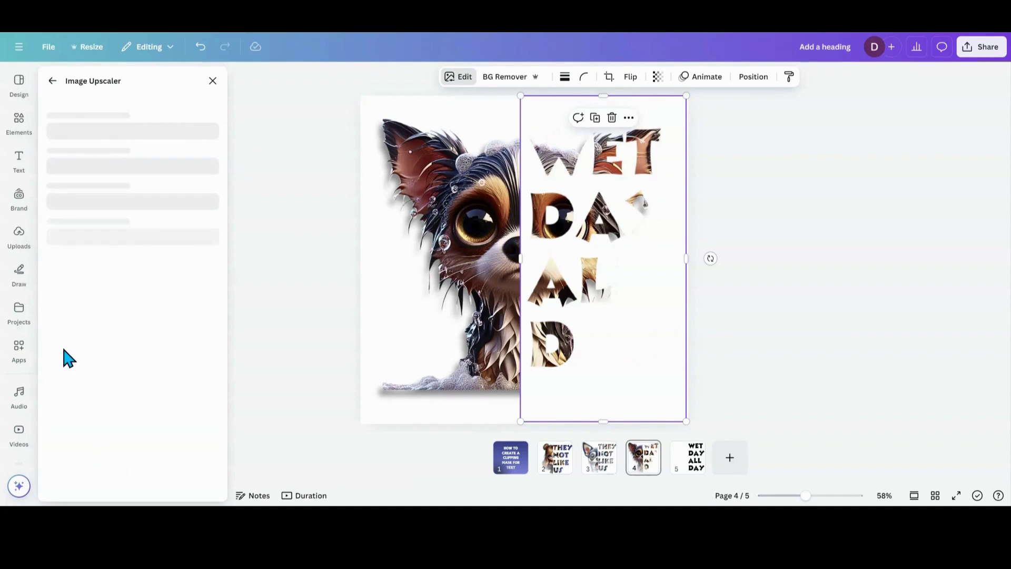
{"action": "left_click", "coordinate": [109, 288]}
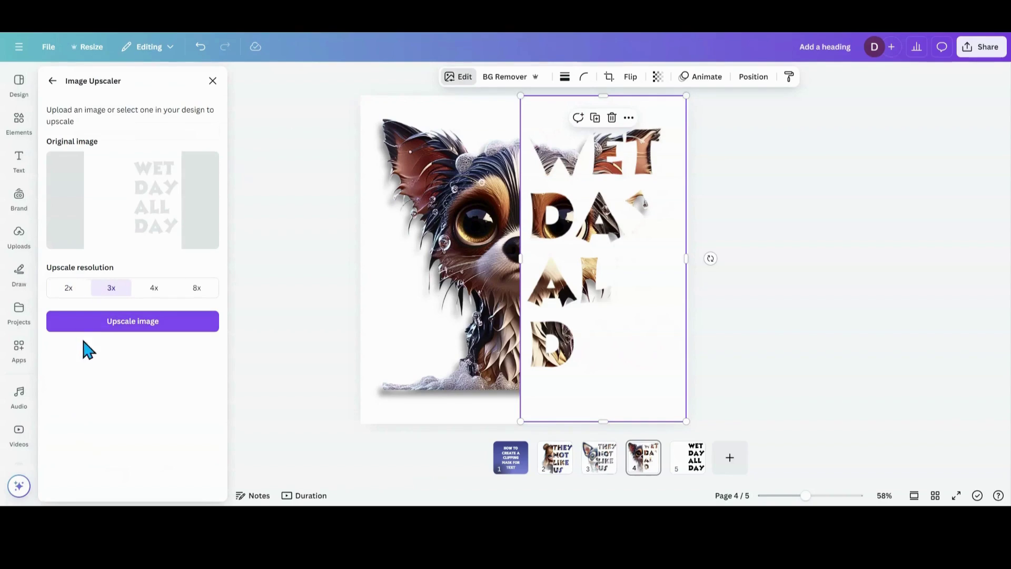
{"action": "left_click", "coordinate": [100, 322]}
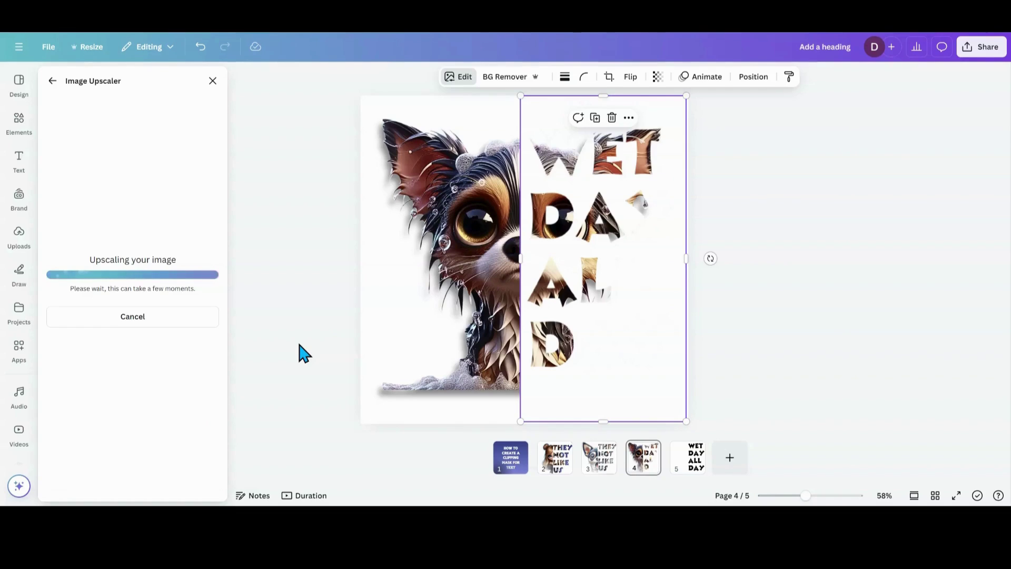
{"action": "left_click", "coordinate": [190, 322]}
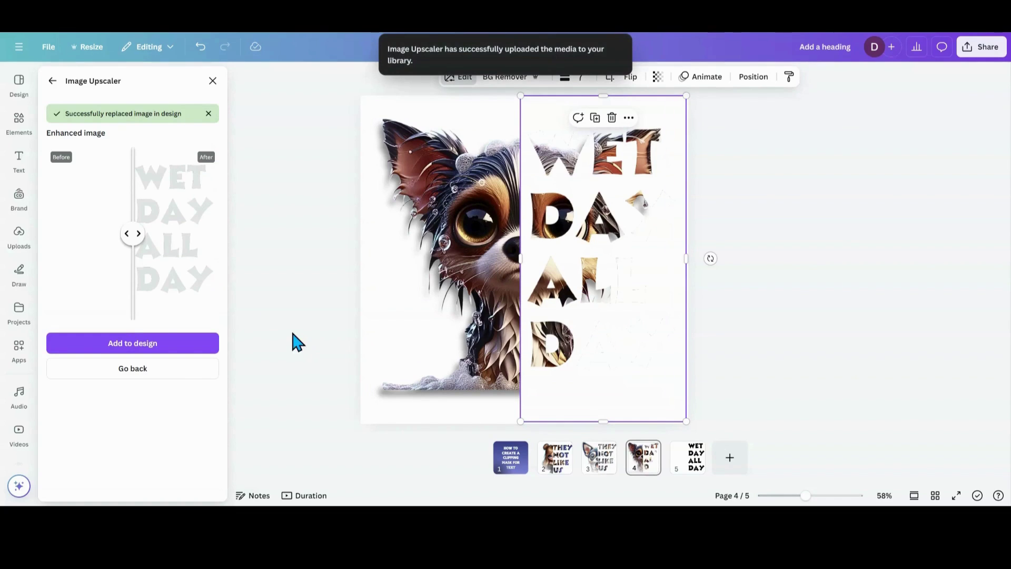
{"action": "left_click", "coordinate": [214, 82]}
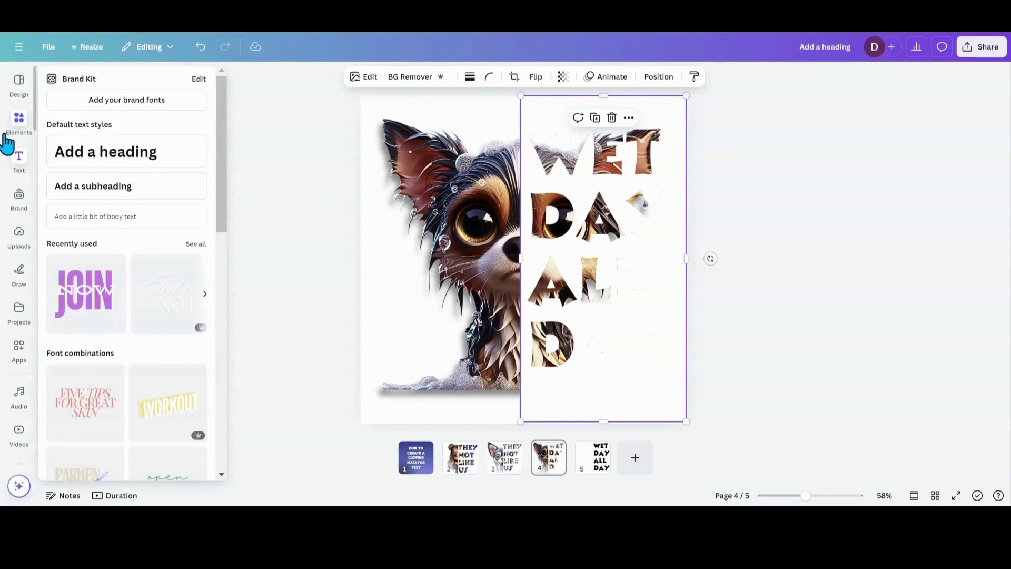
Add a square with a blue-violet gradient, lightening the first colour, darkening the second, and swapping their order
{"action": "mouse_move", "coordinate": [6, 142]}
{"action": "left_click", "coordinate": [69, 187]}
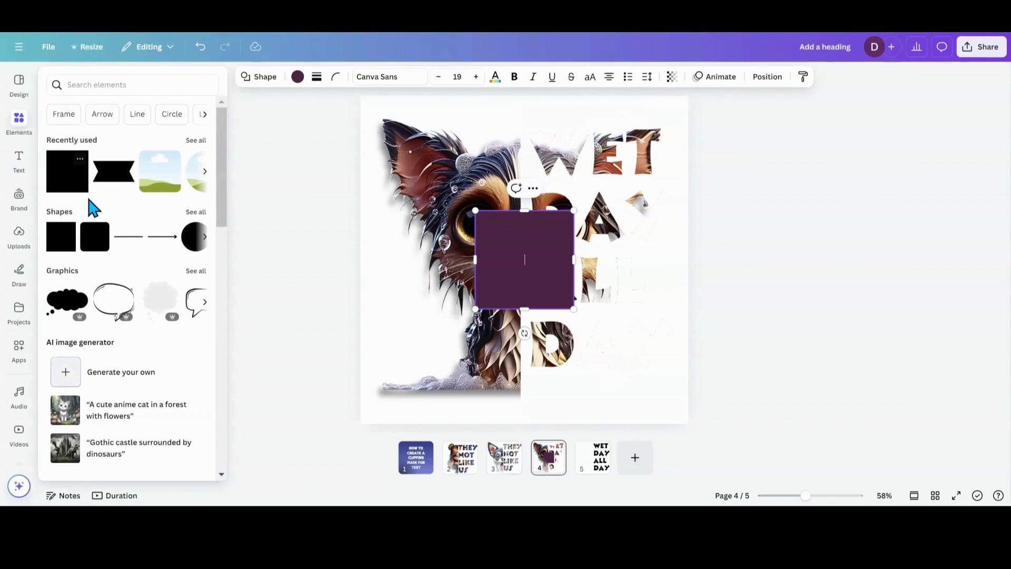
{"action": "left_click", "coordinate": [298, 78]}
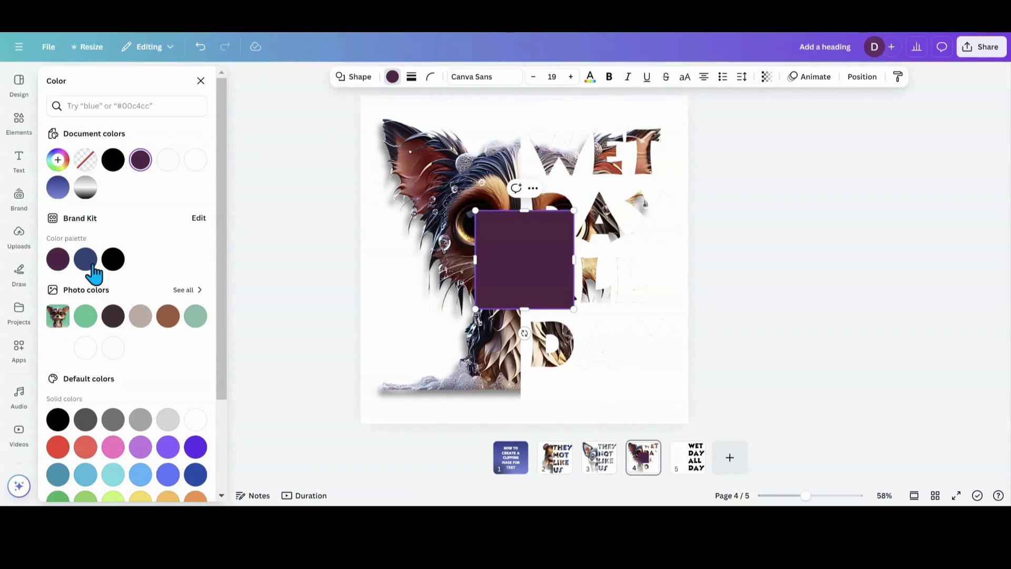
{"action": "left_click", "coordinate": [60, 196]}
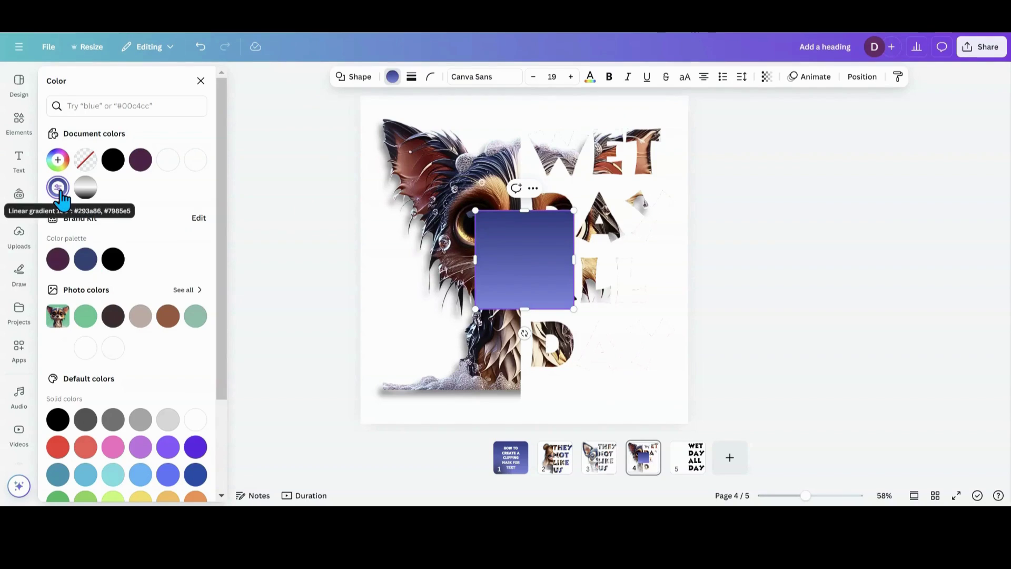
{"action": "left_click", "coordinate": [59, 189]}
{"action": "left_click", "coordinate": [65, 239]}
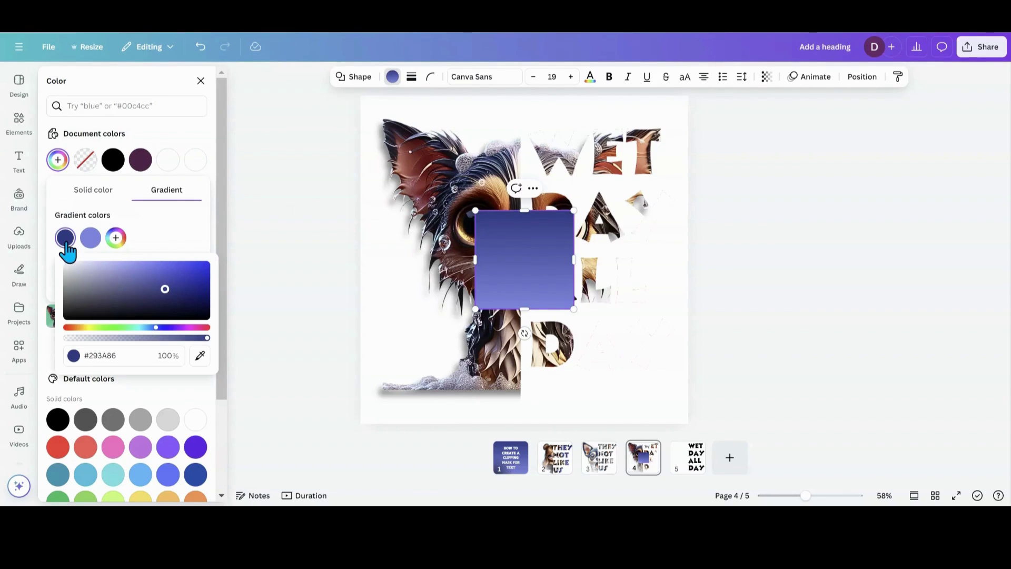
{"action": "left_click_drag", "start_coordinate": [165, 289], "coordinate": [111, 267]}
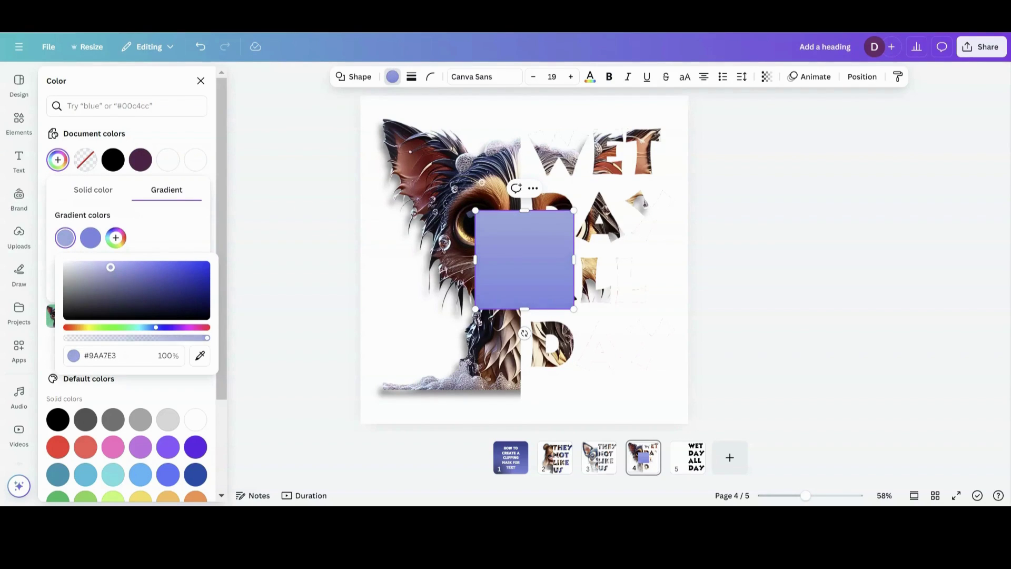
{"action": "left_click", "coordinate": [91, 239]}
{"action": "left_click_drag", "start_coordinate": [154, 272], "coordinate": [164, 281]}
{"action": "left_click", "coordinate": [159, 240]}
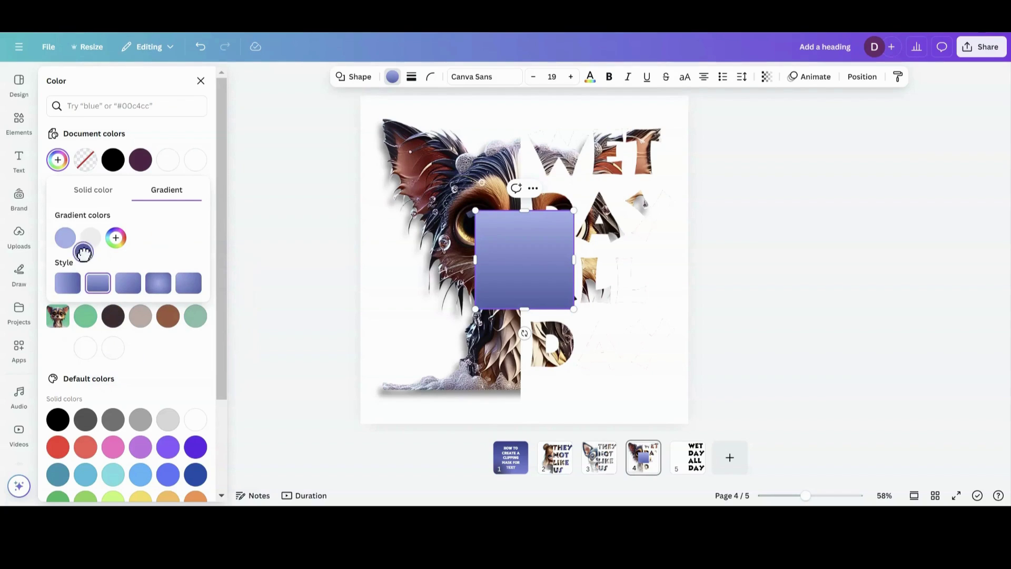
{"action": "left_click_drag", "start_coordinate": [89, 240], "coordinate": [62, 234]}
Stretch the gradient rectangle over the page's right half and send it behind the lettering in Layers
{"action": "left_click_drag", "start_coordinate": [505, 266], "coordinate": [548, 154]}
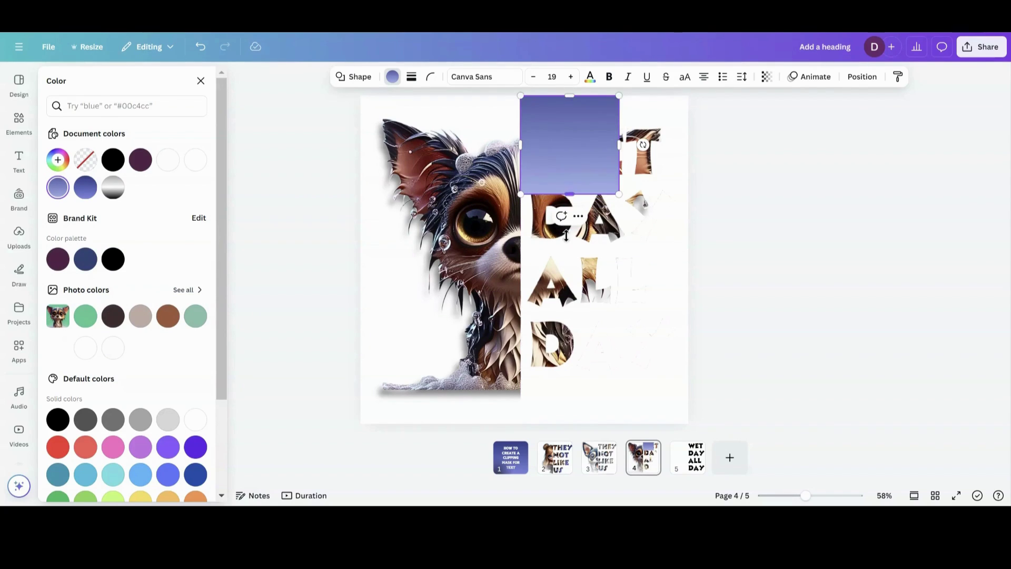
{"action": "left_click_drag", "start_coordinate": [566, 235], "coordinate": [569, 413]}
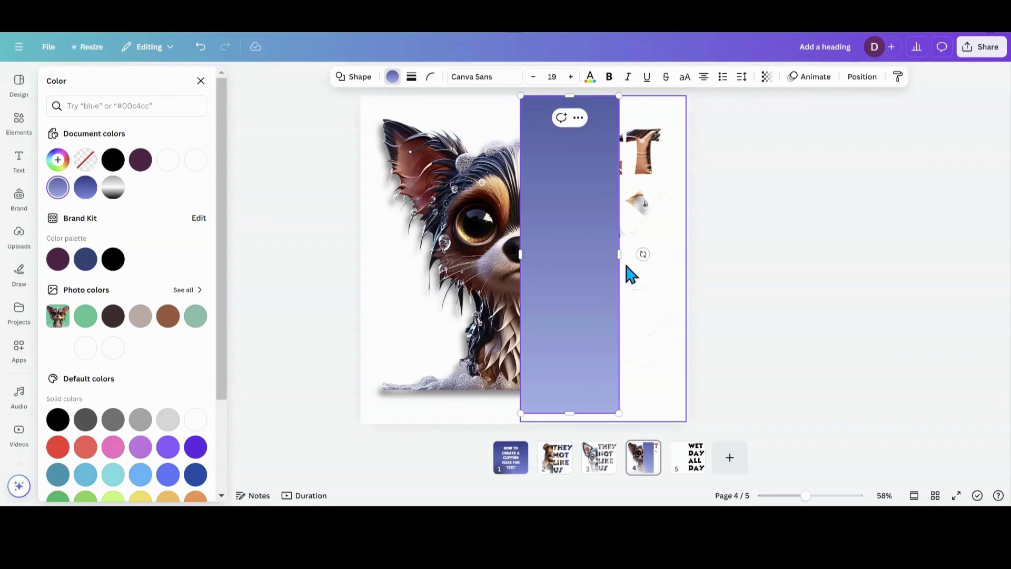
{"action": "left_click_drag", "start_coordinate": [620, 254], "coordinate": [687, 252]}
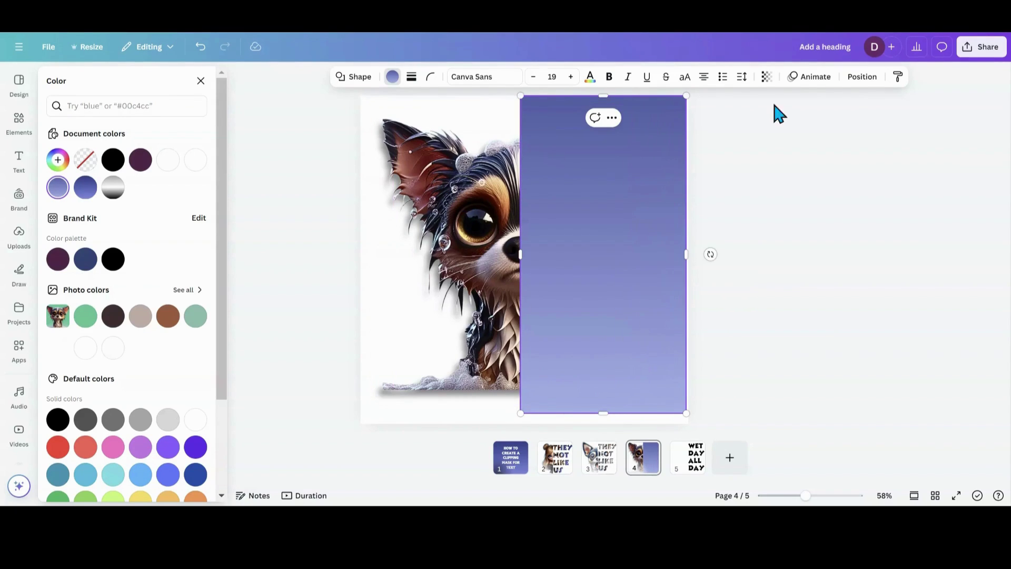
{"action": "left_click", "coordinate": [862, 77]}
{"action": "left_click_drag", "start_coordinate": [102, 187], "coordinate": [101, 250]}
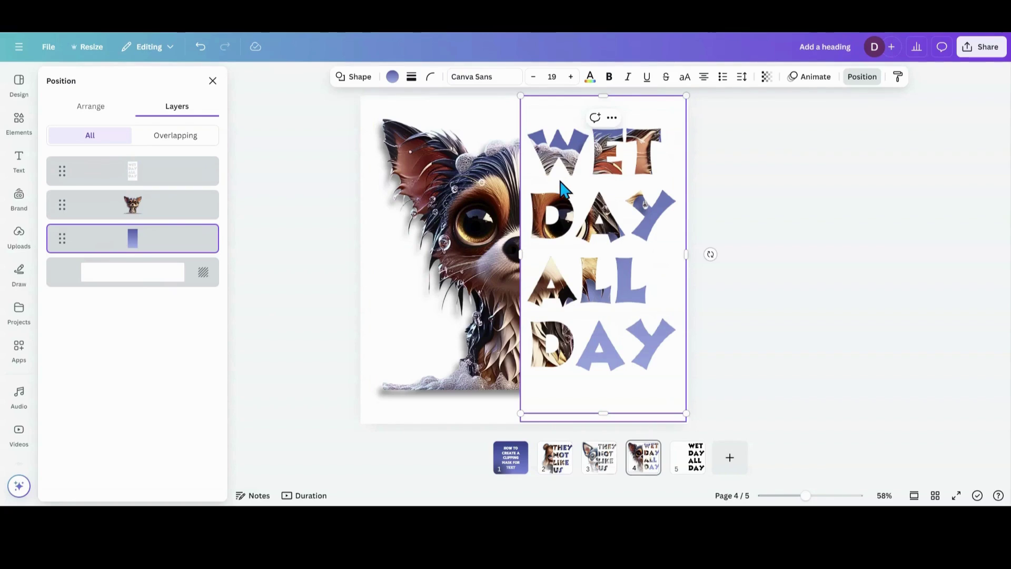
{"action": "left_click", "coordinate": [576, 216]}
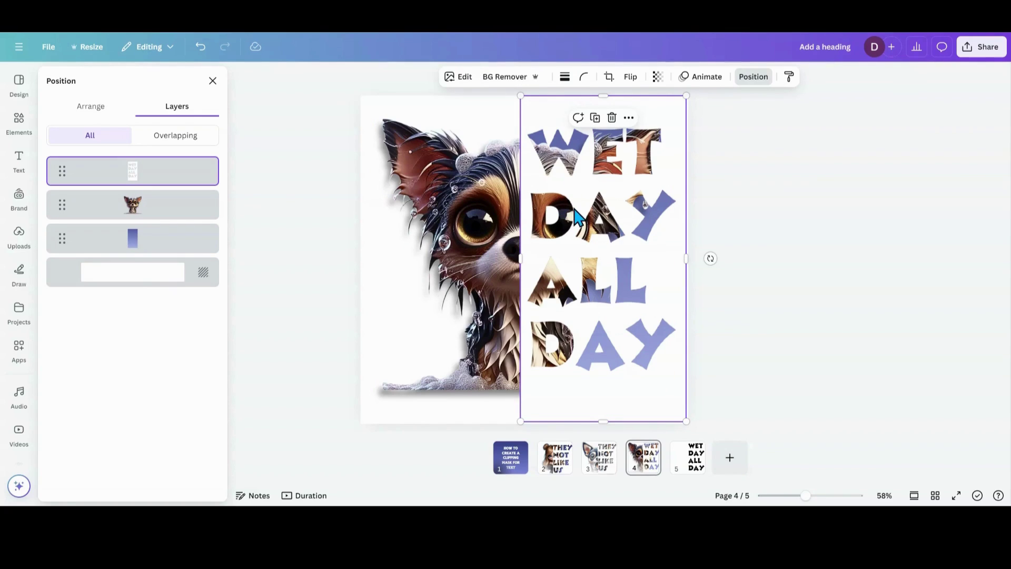
{"action": "left_click", "coordinate": [753, 77]}
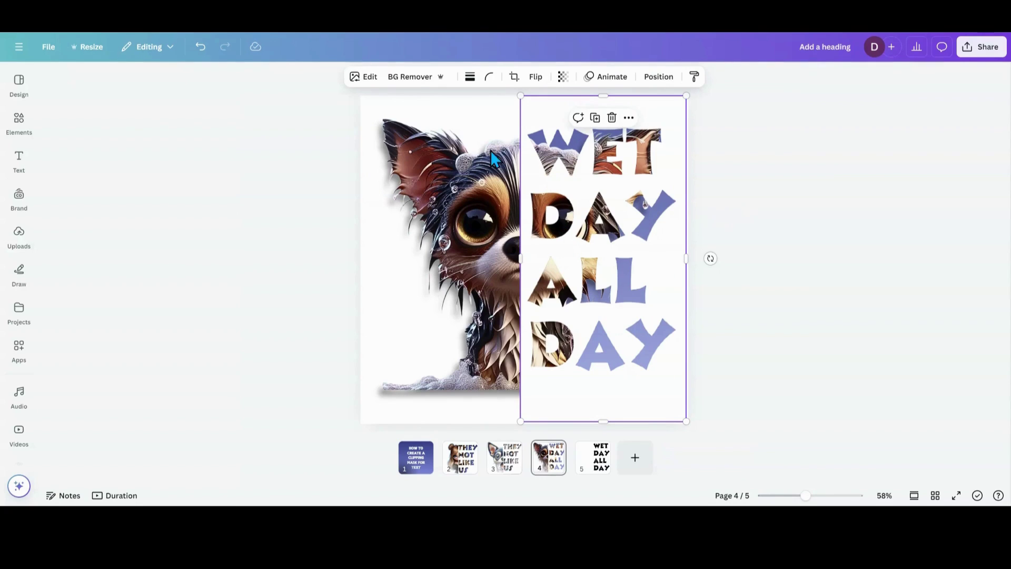
Give the letter image a Drop shadow and move it left over the dog's face
{"action": "left_click", "coordinate": [368, 76]}
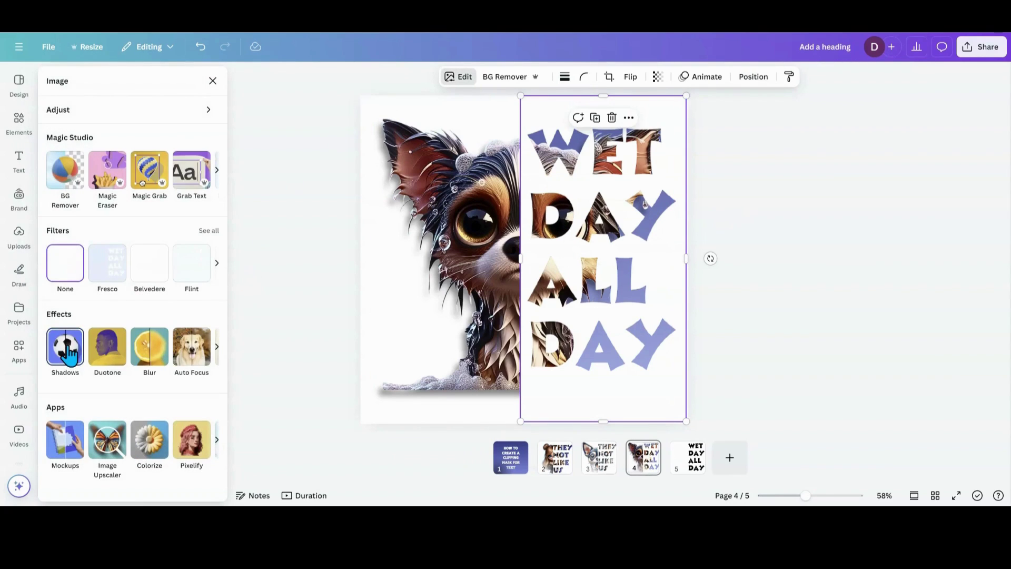
{"action": "left_click", "coordinate": [67, 350]}
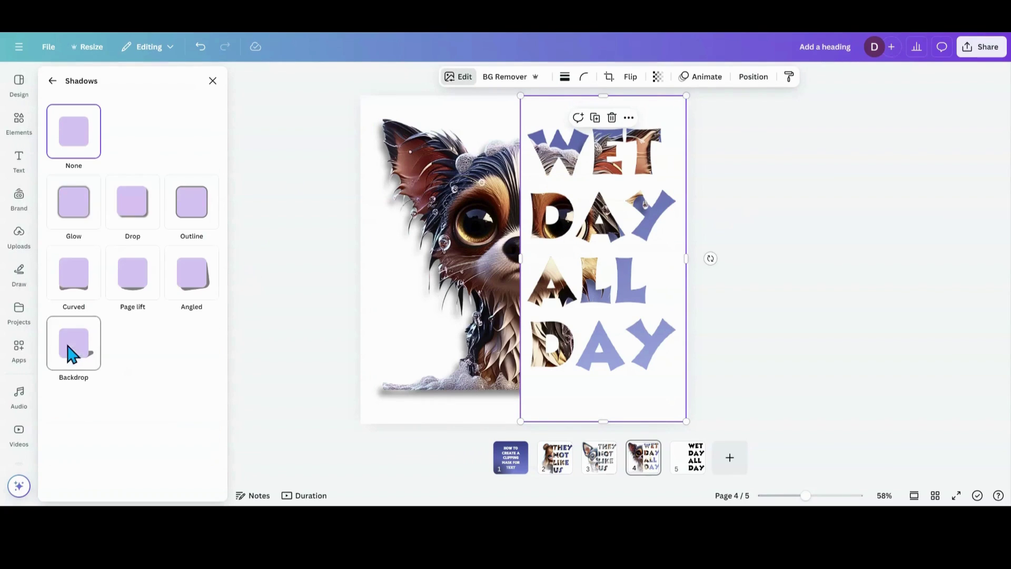
{"action": "left_click", "coordinate": [124, 222]}
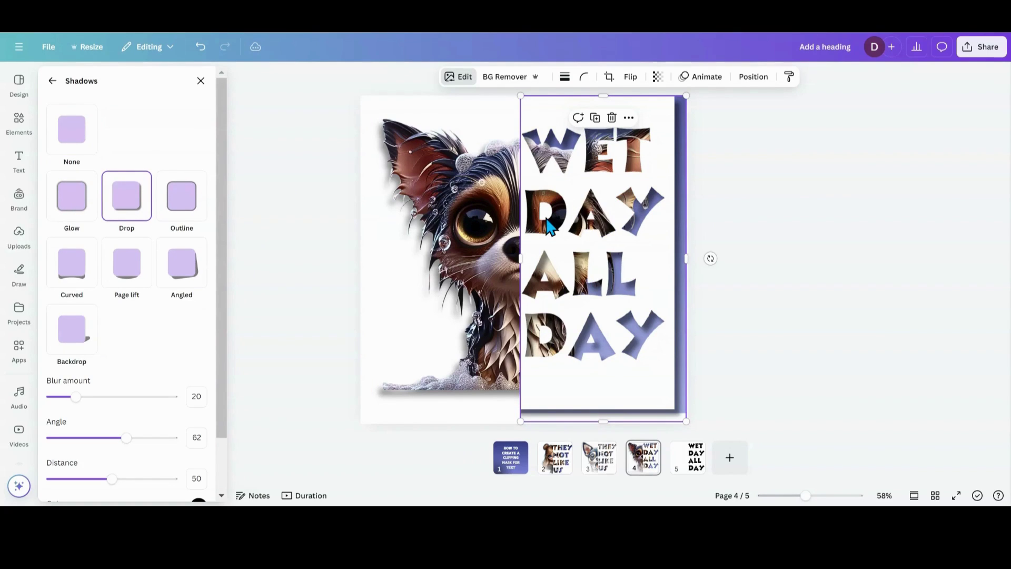
{"action": "left_click_drag", "start_coordinate": [548, 224], "coordinate": [469, 195]}
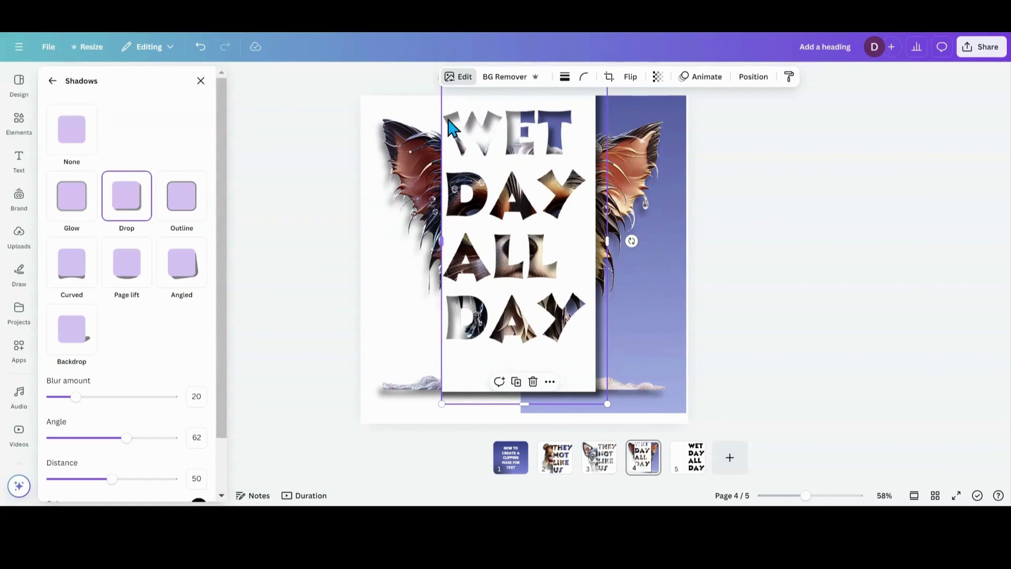
Make the shadow fully dark with distance 40 and blur 0, then move the image right of the dog
{"action": "scroll", "coordinate": [129, 458], "scroll_direction": "down", "scroll_amount": 2}
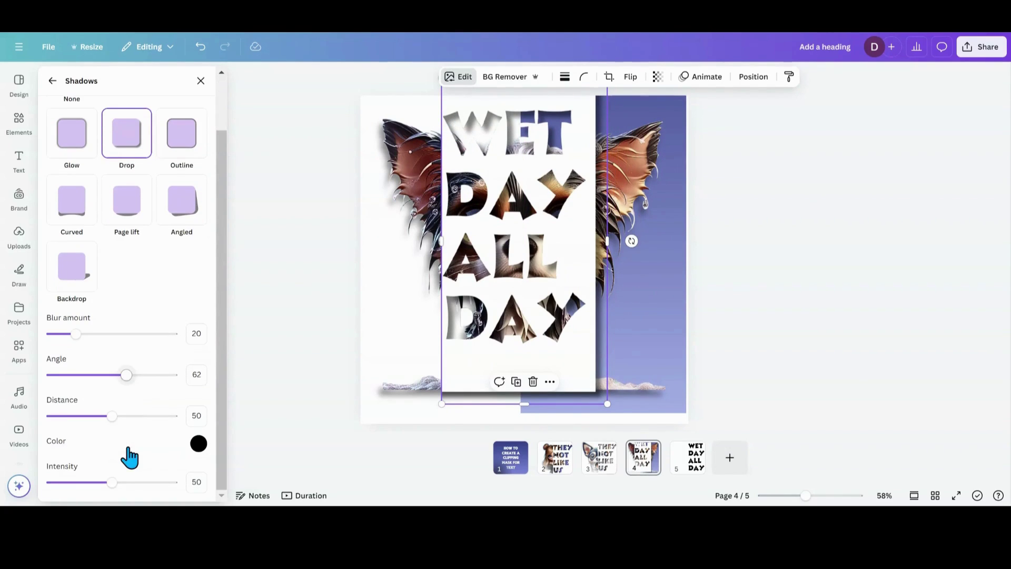
{"action": "left_click_drag", "start_coordinate": [117, 485], "coordinate": [201, 490]}
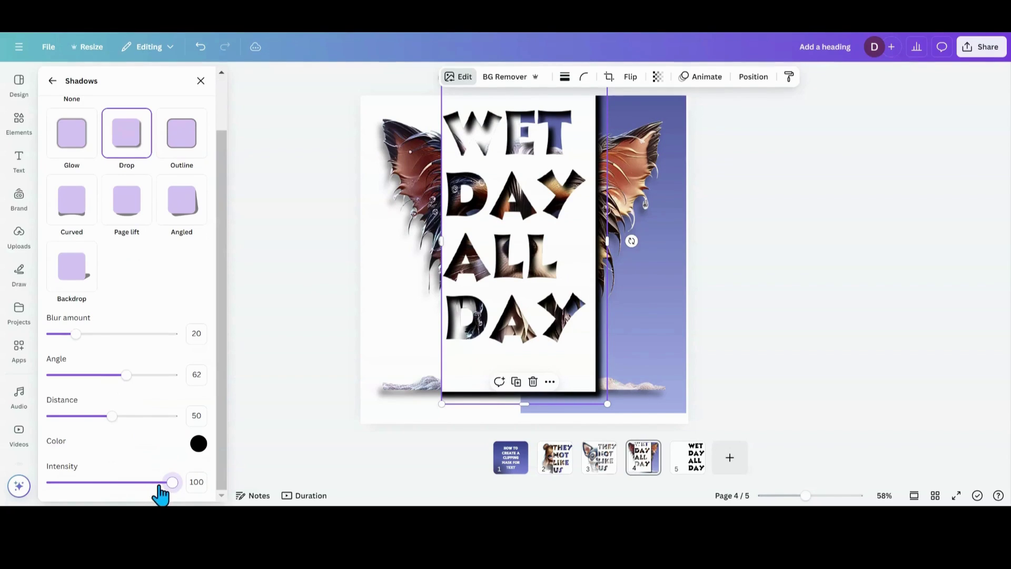
{"action": "left_click_drag", "start_coordinate": [112, 424], "coordinate": [101, 430]}
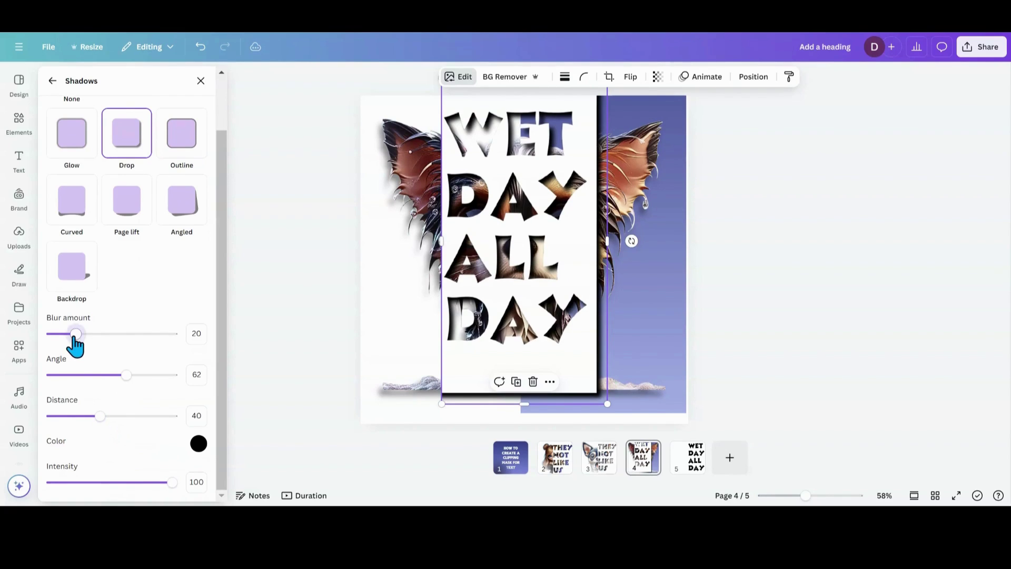
{"action": "left_click_drag", "start_coordinate": [76, 334], "coordinate": [44, 340]}
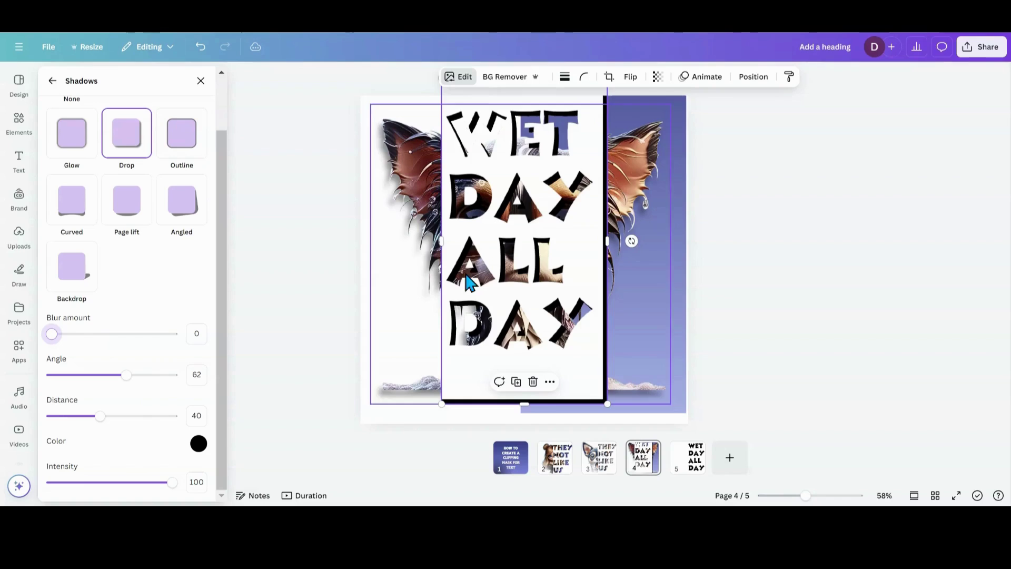
{"action": "left_click_drag", "start_coordinate": [485, 329], "coordinate": [570, 346]}
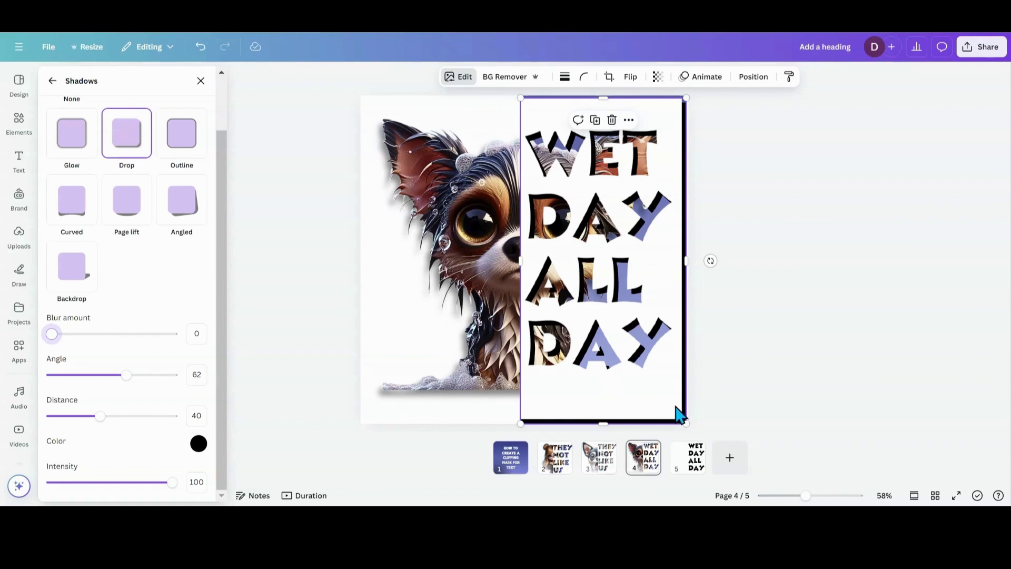
Enlarge the WET DAY ALL DAY image to fill the right half and nudge it left
{"action": "left_click_drag", "start_coordinate": [692, 426], "coordinate": [697, 438]}
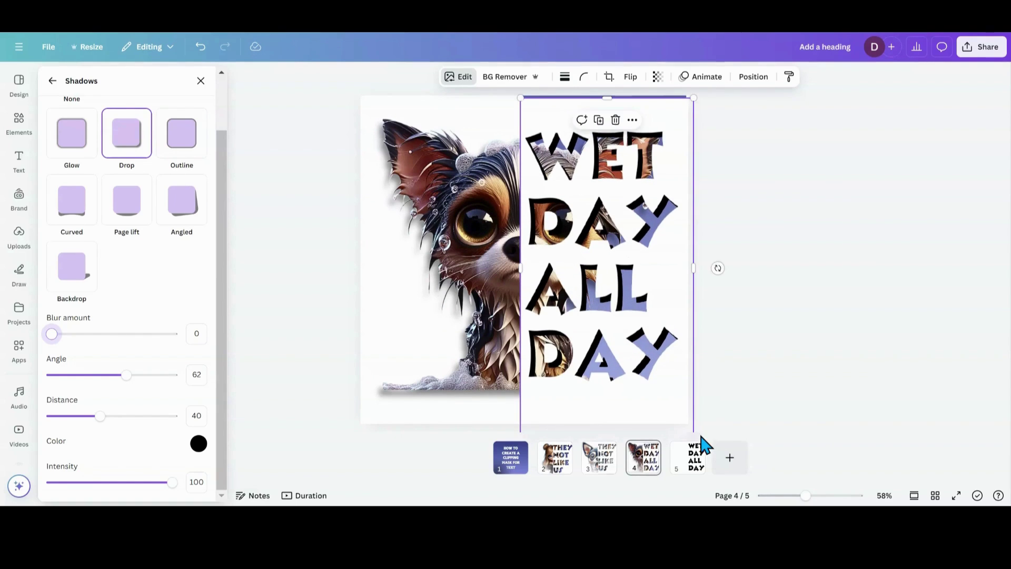
{"action": "left_click_drag", "start_coordinate": [696, 95], "coordinate": [702, 89]}
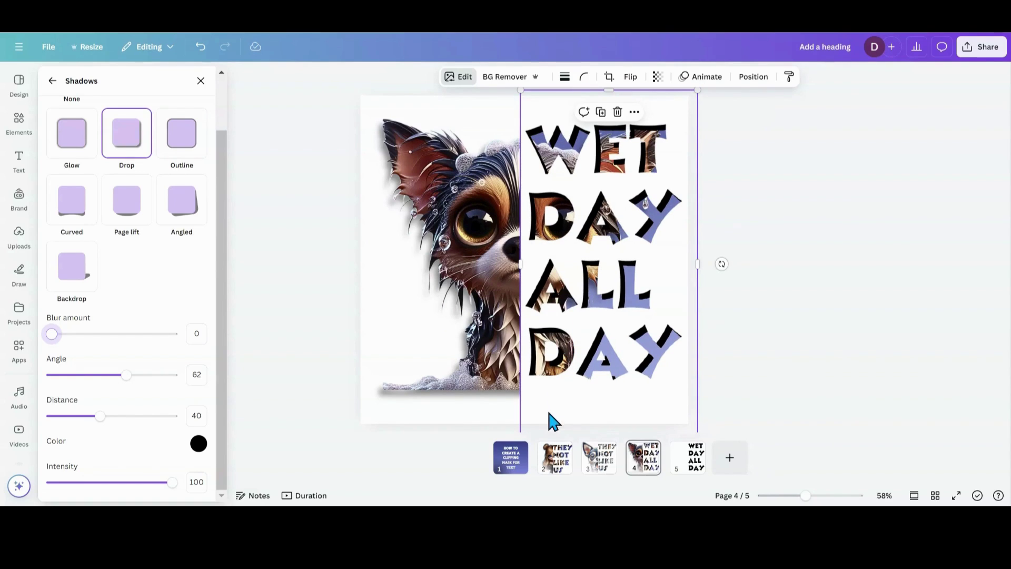
{"action": "left_click_drag", "start_coordinate": [587, 415], "coordinate": [585, 402]}
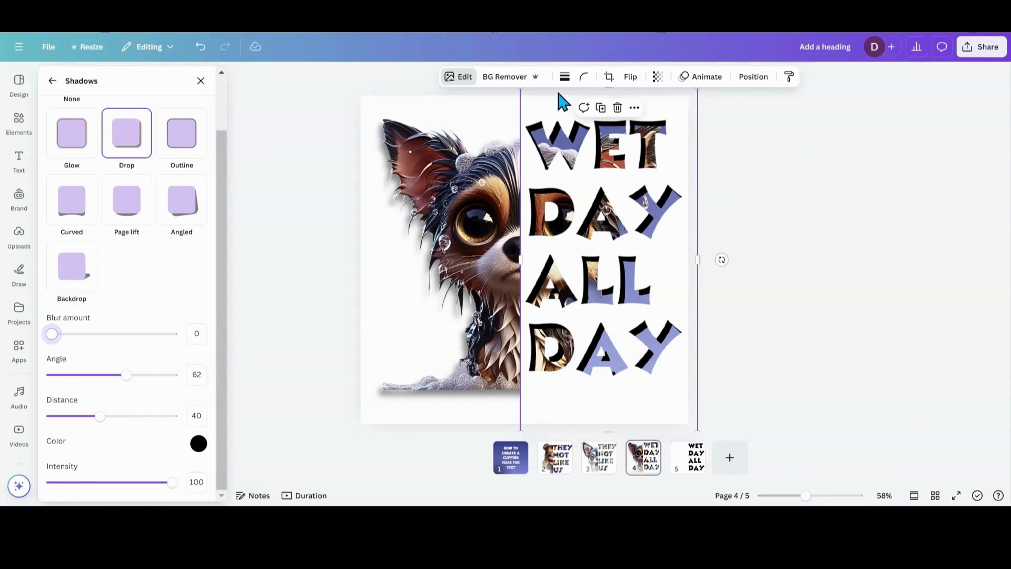
Close the Shadows panel and shift the lettering image slightly left to line up
{"action": "left_click", "coordinate": [254, 322]}
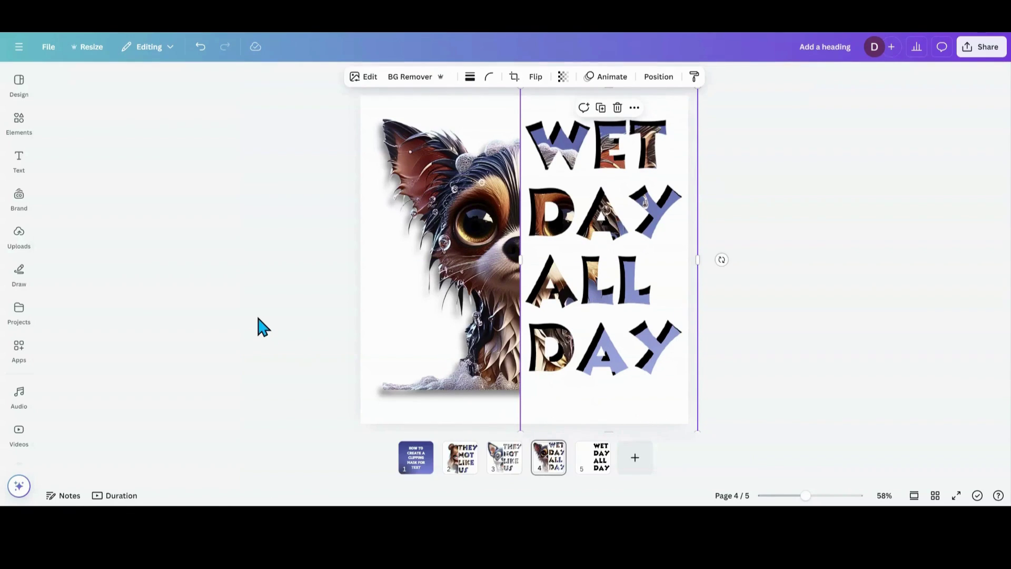
{"action": "left_click", "coordinate": [530, 263]}
{"action": "left_click_drag", "start_coordinate": [571, 265], "coordinate": [565, 265]}
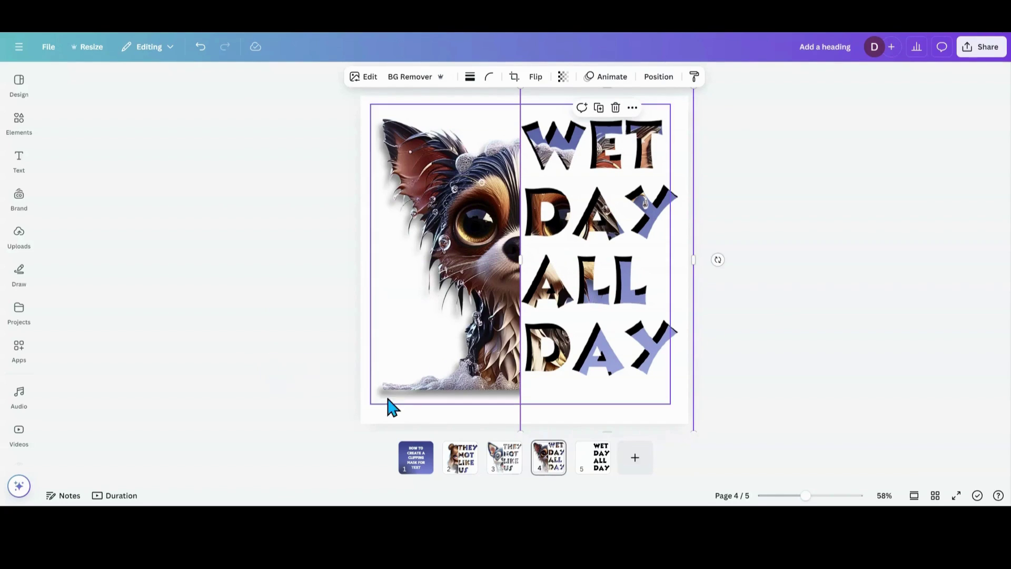
Delete the original dog photo from page 4
{"action": "left_click", "coordinate": [446, 336]}
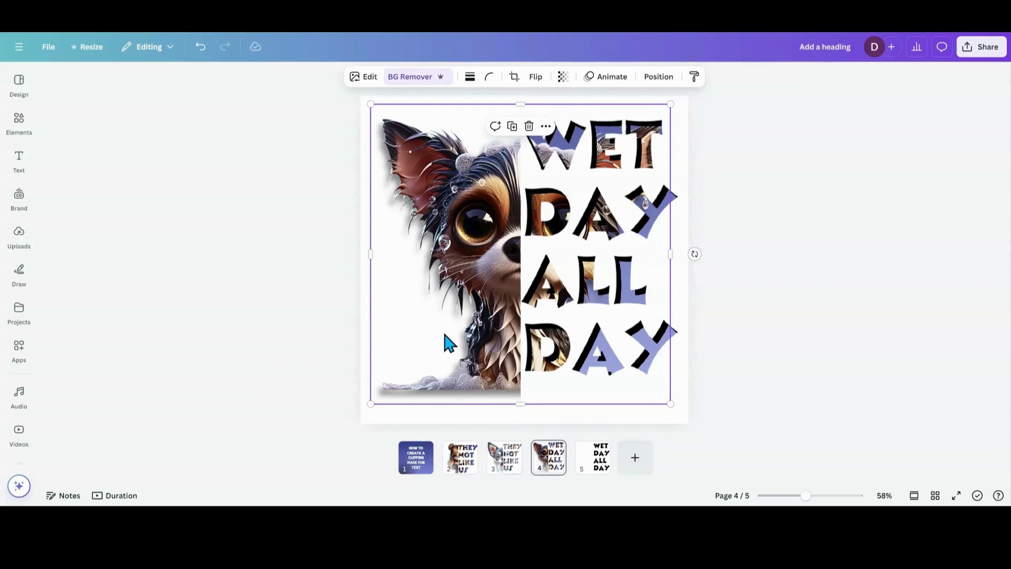
{"action": "left_click", "coordinate": [511, 127]}
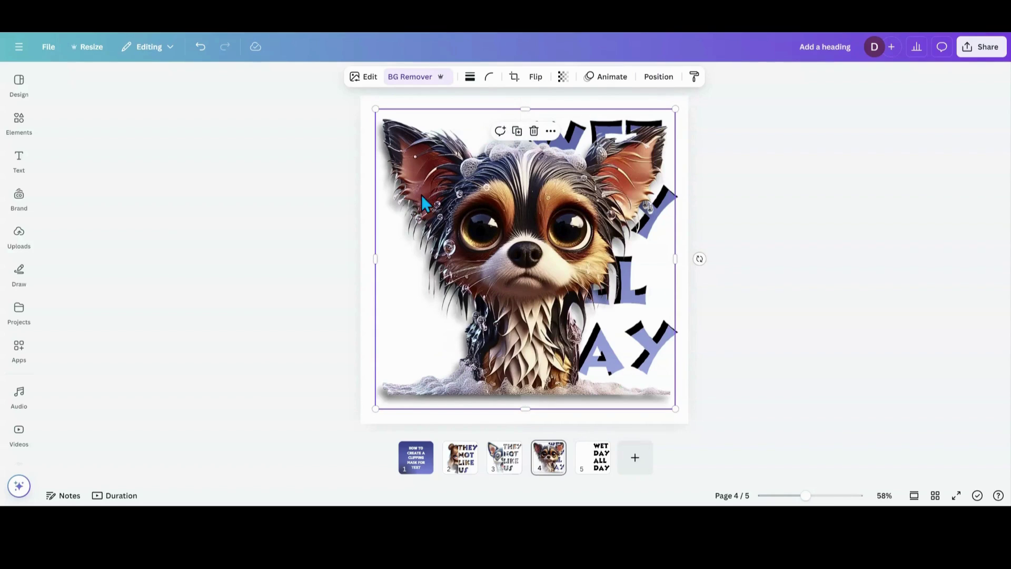
{"action": "left_click", "coordinate": [529, 127]}
{"action": "left_click", "coordinate": [472, 178]}
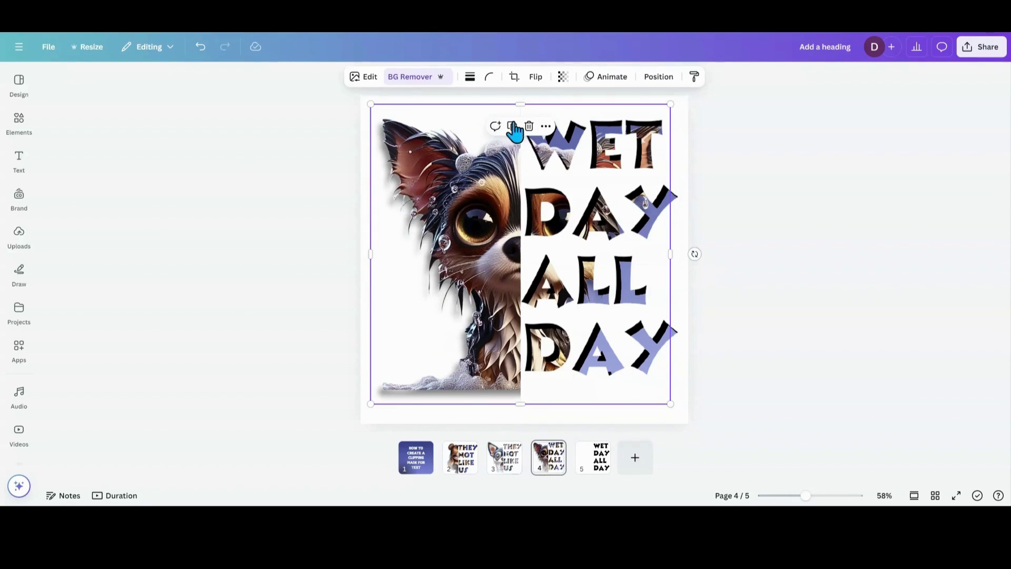
{"action": "left_click", "coordinate": [528, 127]}
Copy the stylized chihuahua from page 3 onto page 4, layered just below the text
{"action": "left_click", "coordinate": [503, 463]}
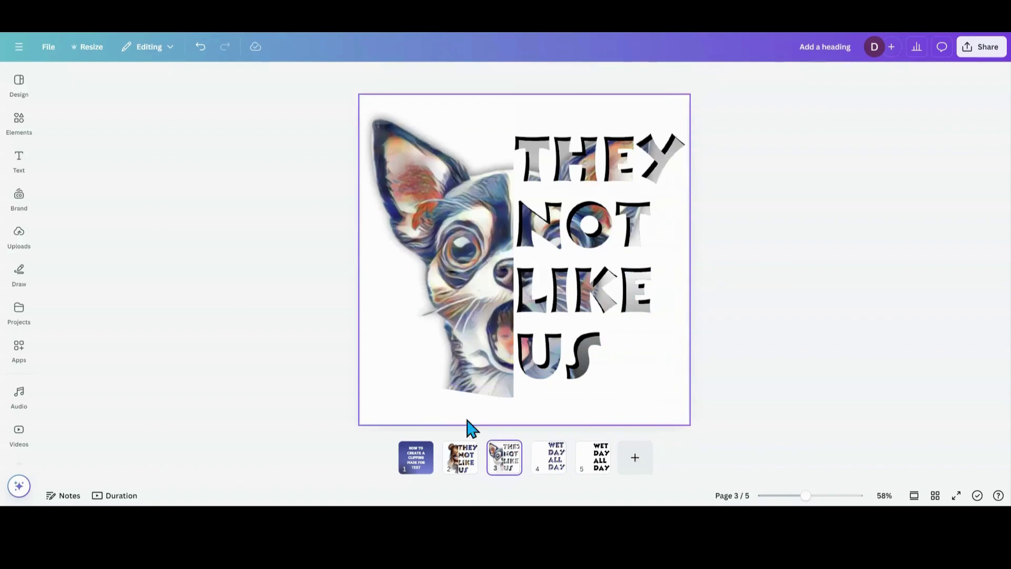
{"action": "left_click", "coordinate": [459, 299]}
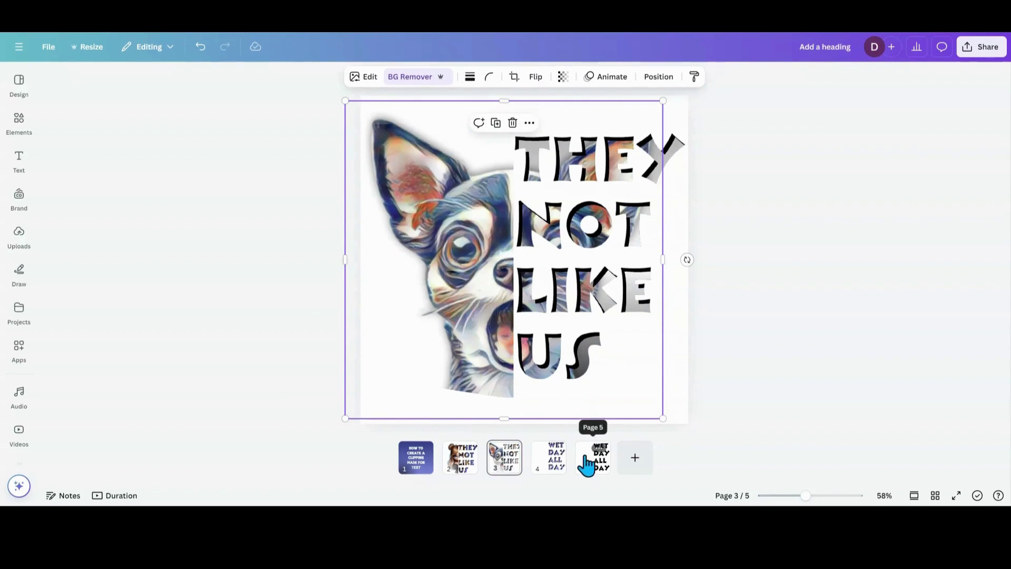
{"action": "left_click", "coordinate": [549, 458]}
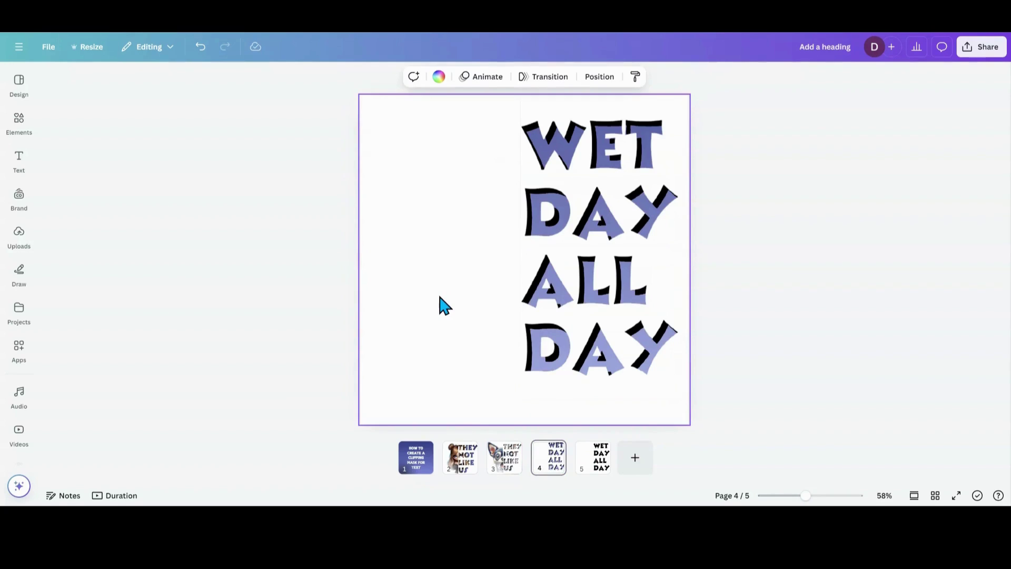
{"action": "key", "text": "ctrl+v"}
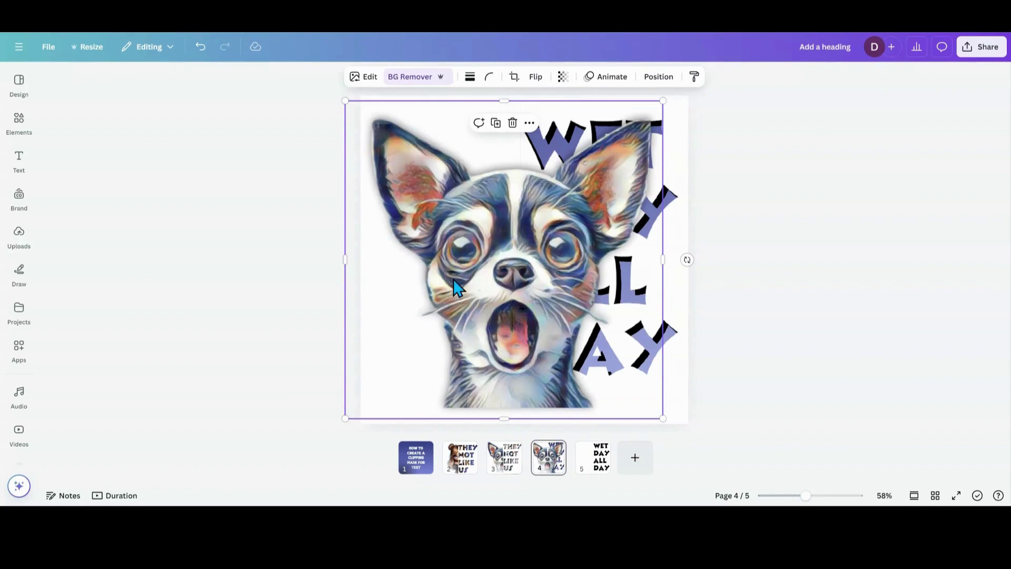
{"action": "left_click", "coordinate": [662, 78]}
{"action": "left_click_drag", "start_coordinate": [115, 187], "coordinate": [122, 228]}
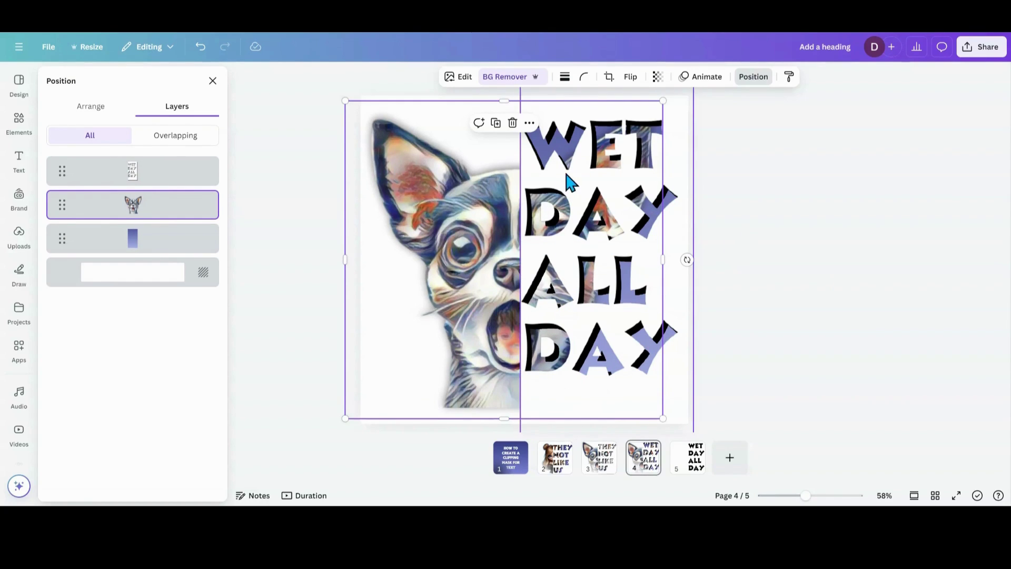
Set the lettering image's drop shadow Blur amount to 26
{"action": "left_click", "coordinate": [574, 215]}
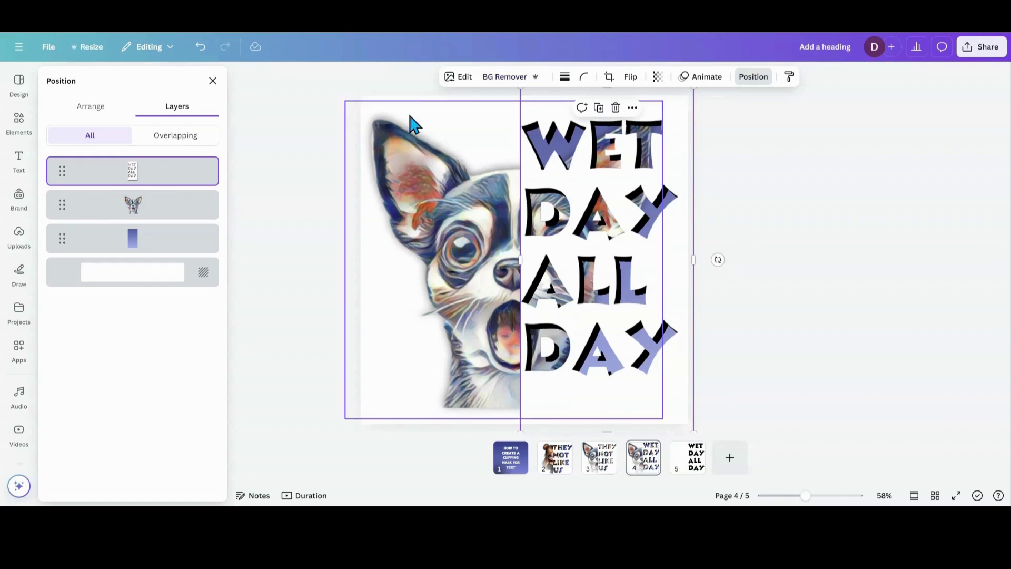
{"action": "left_click", "coordinate": [454, 79]}
{"action": "left_click", "coordinate": [72, 348]}
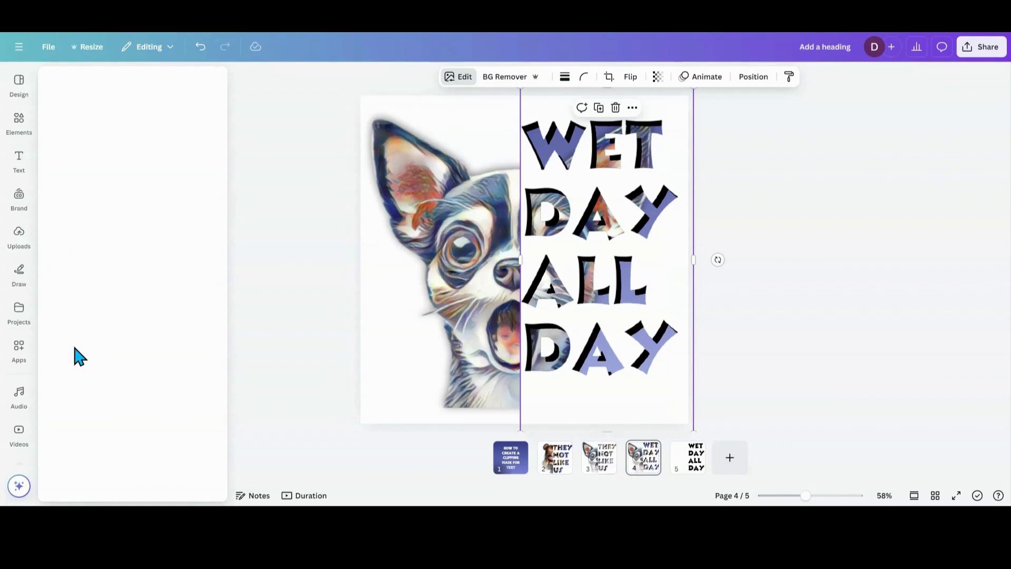
{"action": "scroll", "coordinate": [95, 353], "scroll_direction": "down", "scroll_amount": 2}
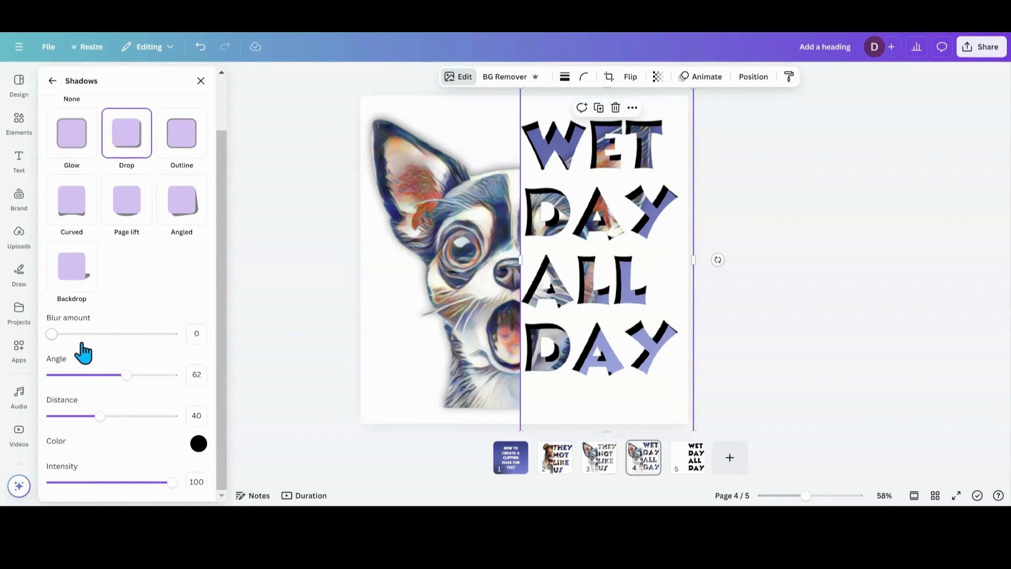
{"action": "left_click_drag", "start_coordinate": [51, 333], "coordinate": [83, 340]}
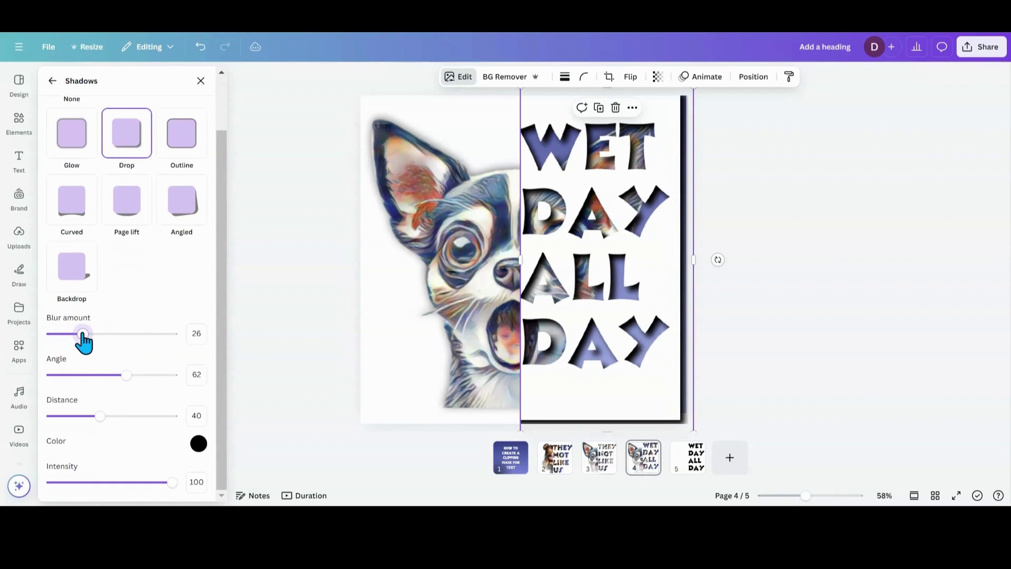
{"action": "left_click", "coordinate": [710, 367]}
{"action": "scroll", "coordinate": [711, 368], "scroll_direction": "down", "scroll_amount": 1}
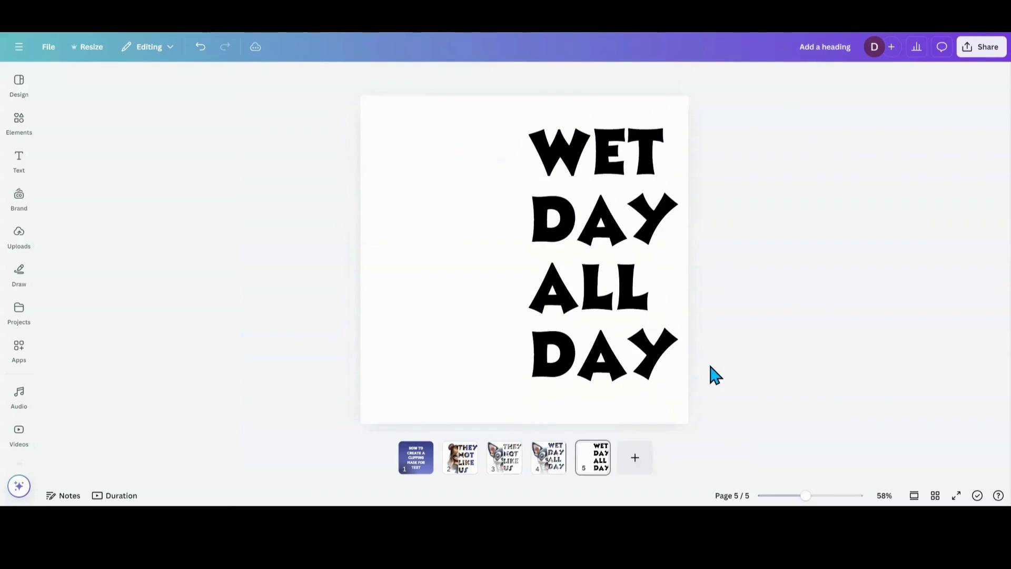
{"action": "scroll", "coordinate": [659, 416], "scroll_direction": "up", "scroll_amount": 1}
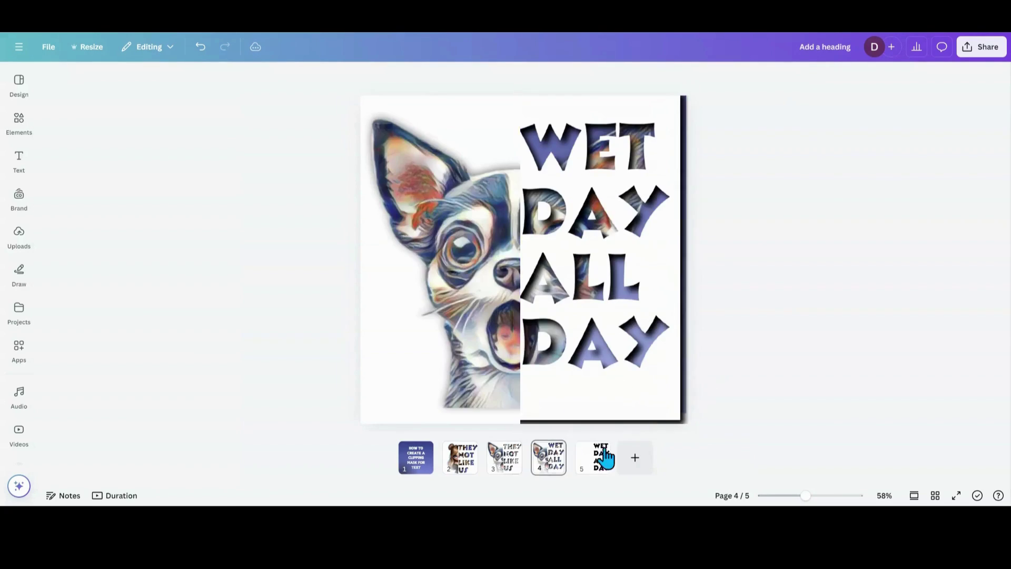
Enlarge the WET DAY ALL DAY image slightly and shift it a bit left
{"action": "left_click", "coordinate": [680, 417]}
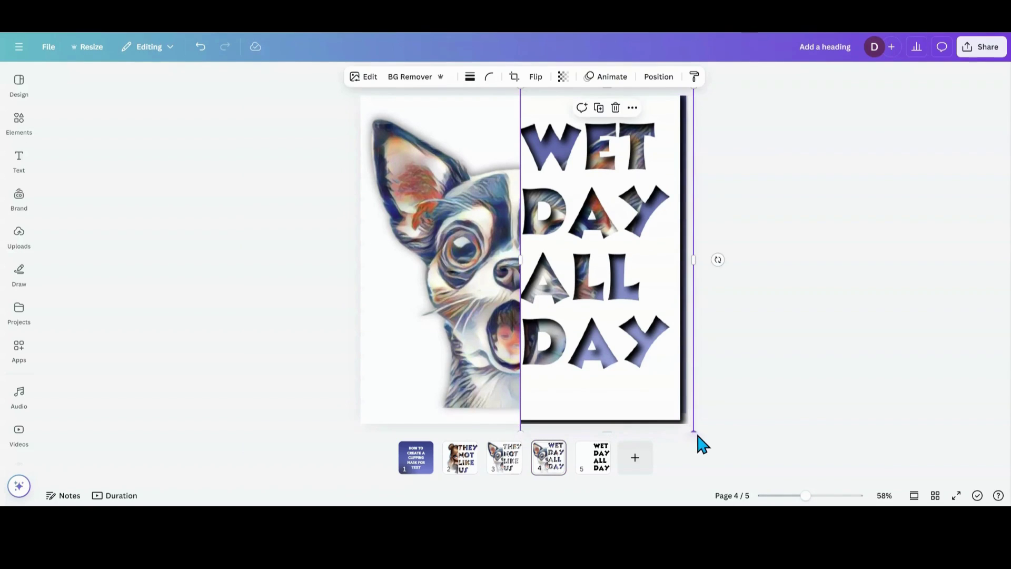
{"action": "left_click_drag", "start_coordinate": [697, 434], "coordinate": [707, 445]}
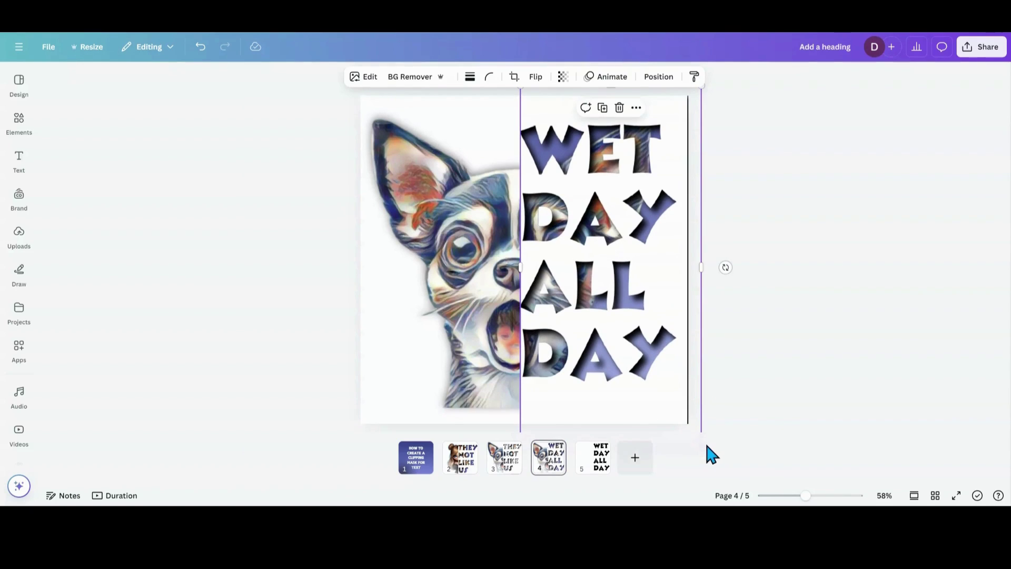
{"action": "left_click", "coordinate": [295, 325]}
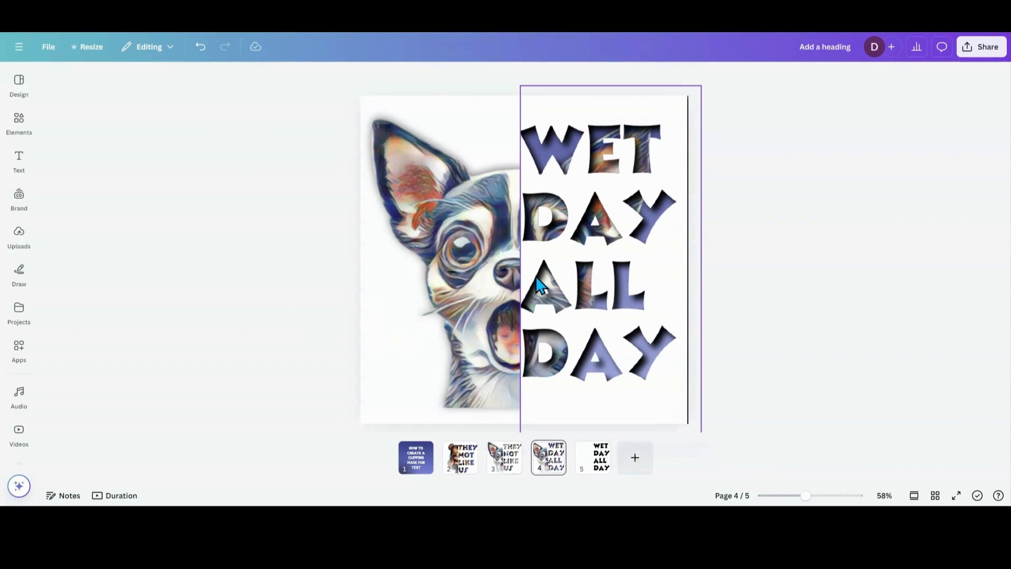
{"action": "left_click_drag", "start_coordinate": [540, 286], "coordinate": [531, 277]}
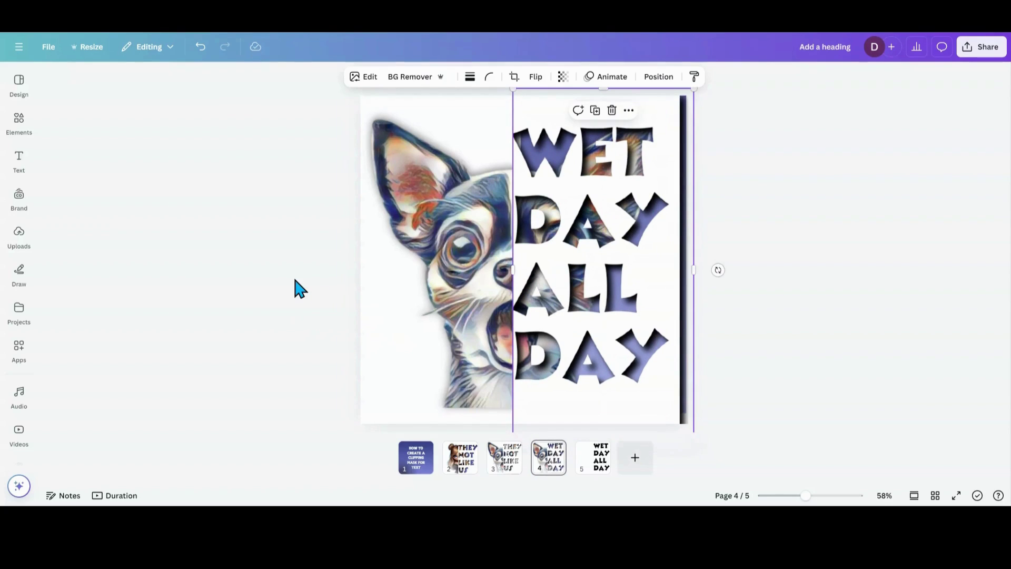
Move the dark-blue square to the top-right and stretch it down the right edge
{"action": "left_click", "coordinate": [293, 289]}
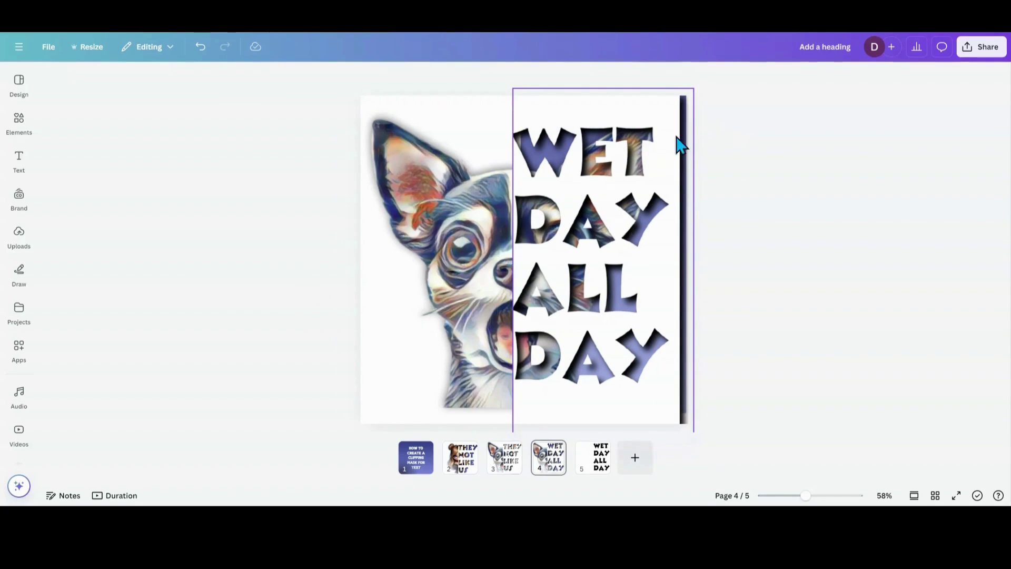
{"action": "left_click", "coordinate": [14, 138]}
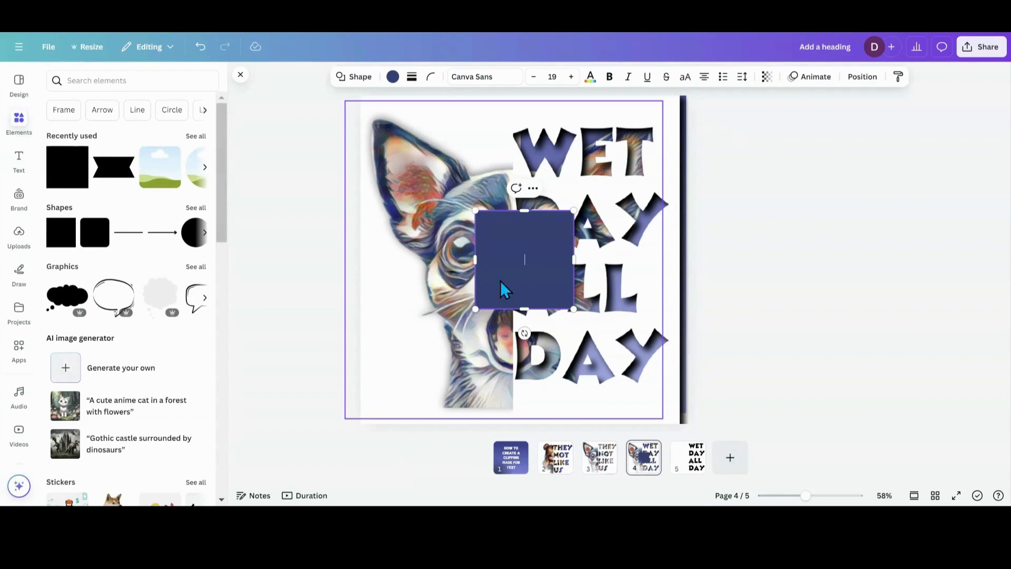
{"action": "left_click_drag", "start_coordinate": [499, 264], "coordinate": [691, 133]}
{"action": "left_click_drag", "start_coordinate": [721, 190], "coordinate": [722, 423]}
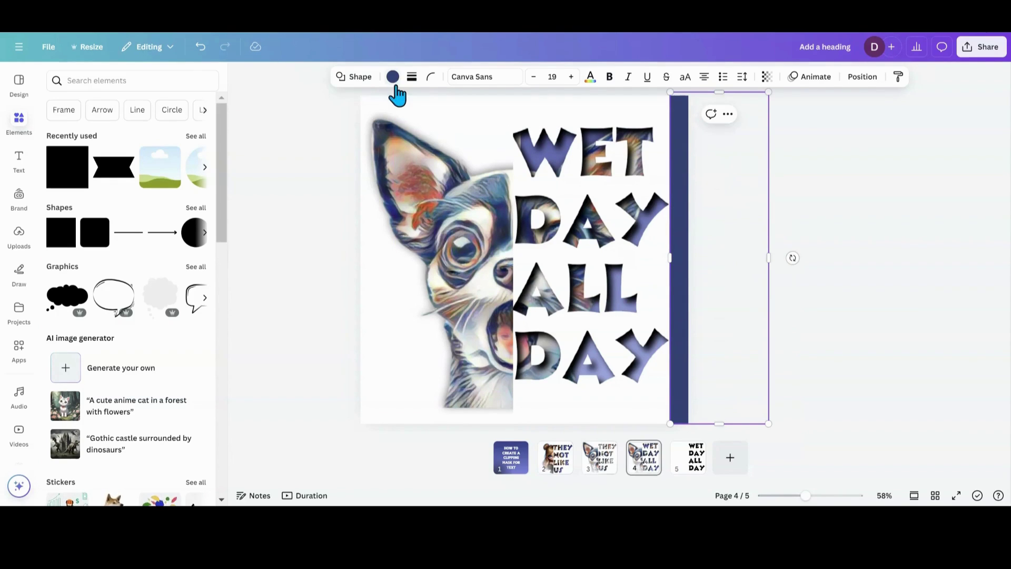
Recolour the right-edge rectangle white and deselect it
{"action": "left_click", "coordinate": [392, 77]}
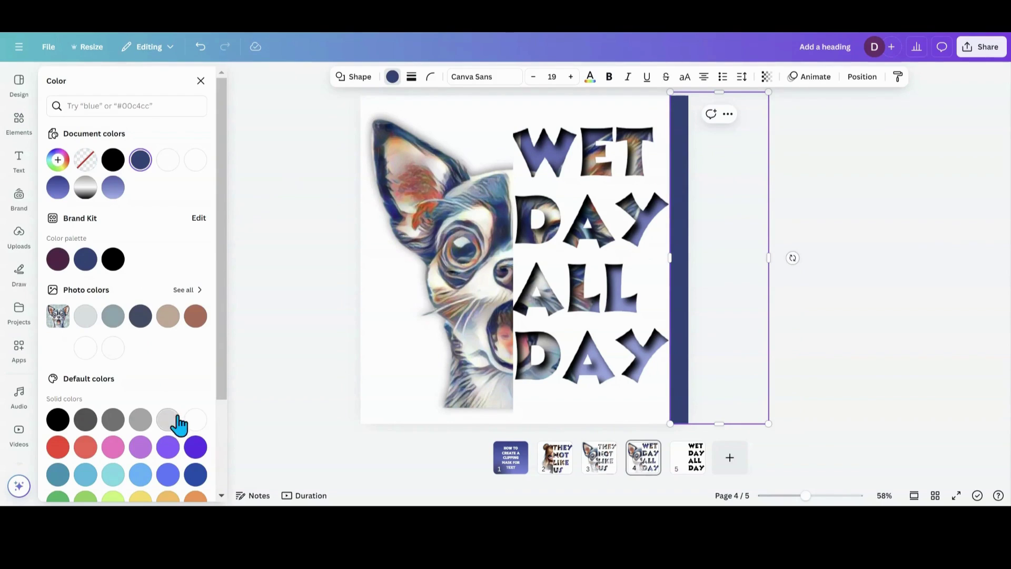
{"action": "left_click", "coordinate": [195, 420]}
{"action": "key", "text": "Escape"}
{"action": "left_click", "coordinate": [251, 256]}
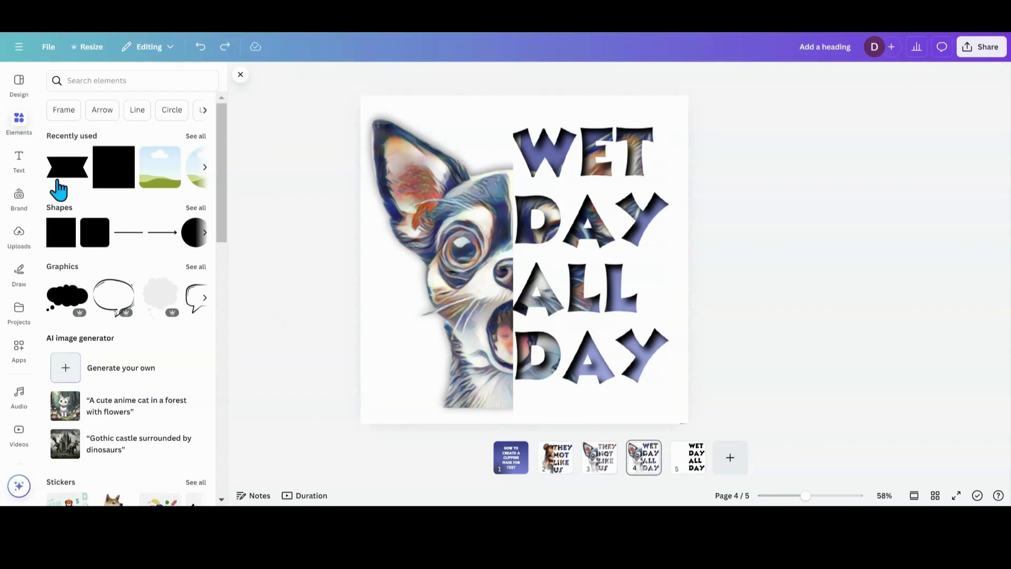
Add an Arrow Block Concave shape with corner rounding about 34
{"action": "left_click", "coordinate": [79, 155]}
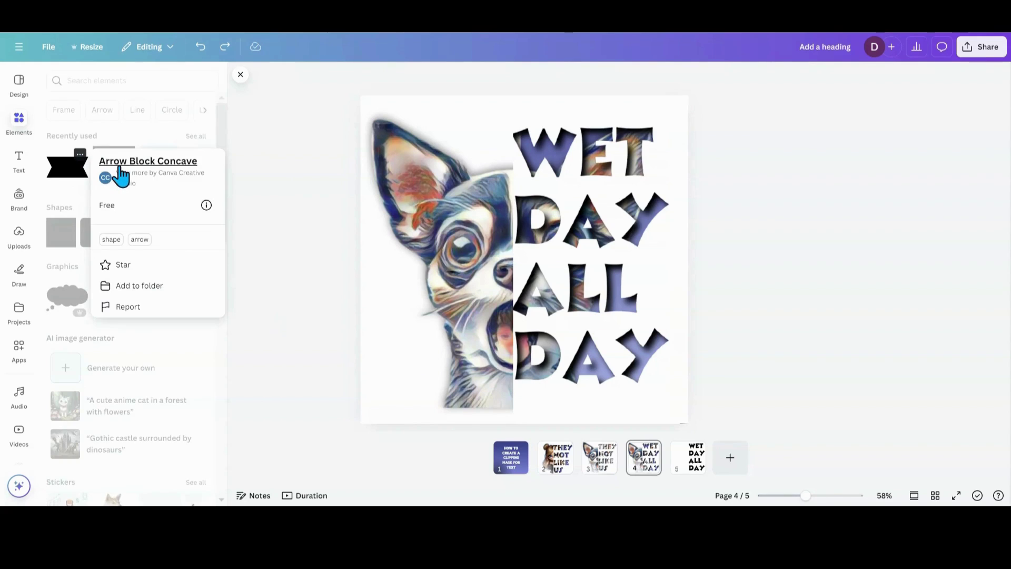
{"action": "left_click", "coordinate": [68, 184]}
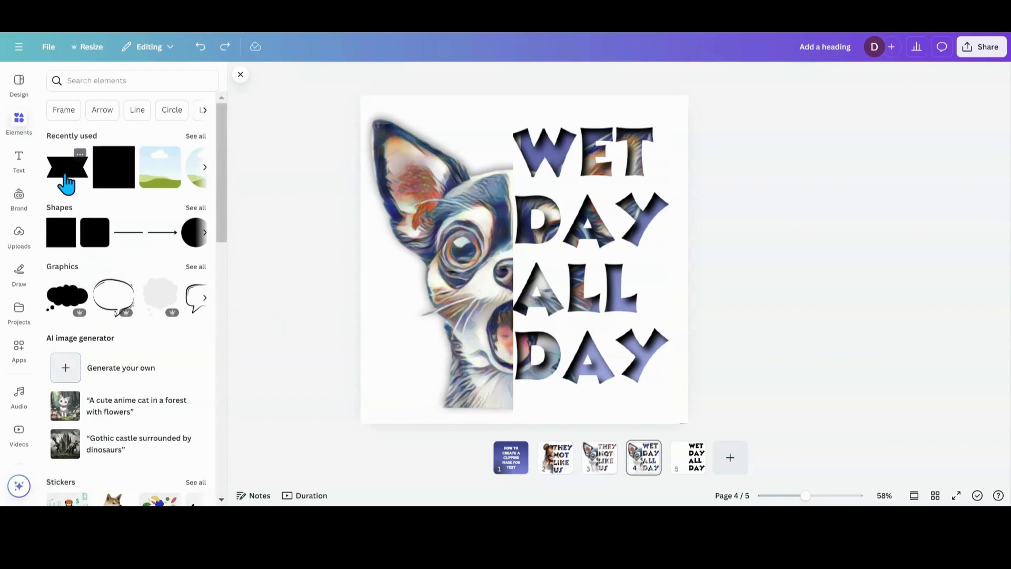
{"action": "left_click", "coordinate": [68, 185]}
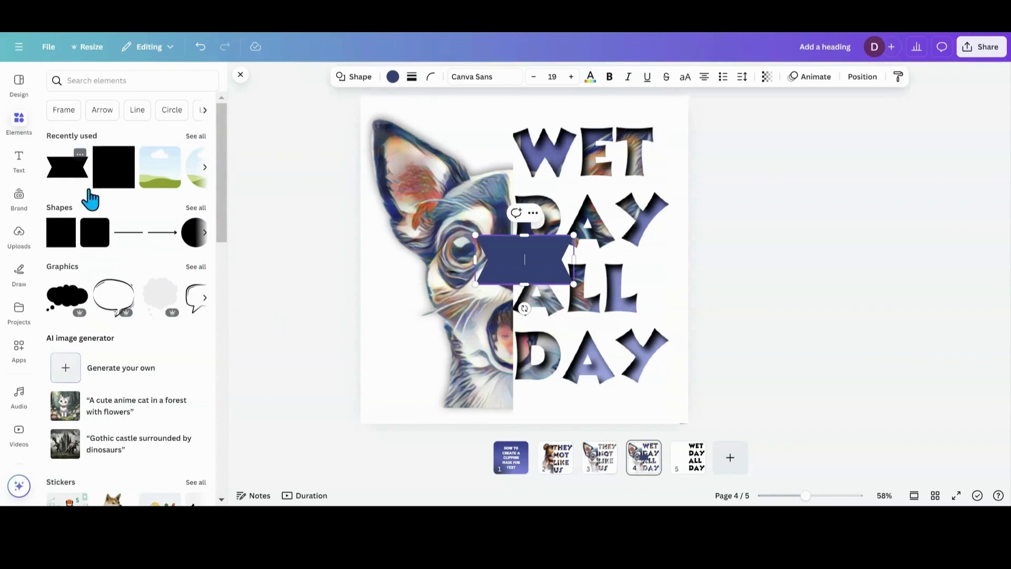
{"action": "left_click", "coordinate": [430, 79]}
{"action": "left_click_drag", "start_coordinate": [377, 120], "coordinate": [404, 121]}
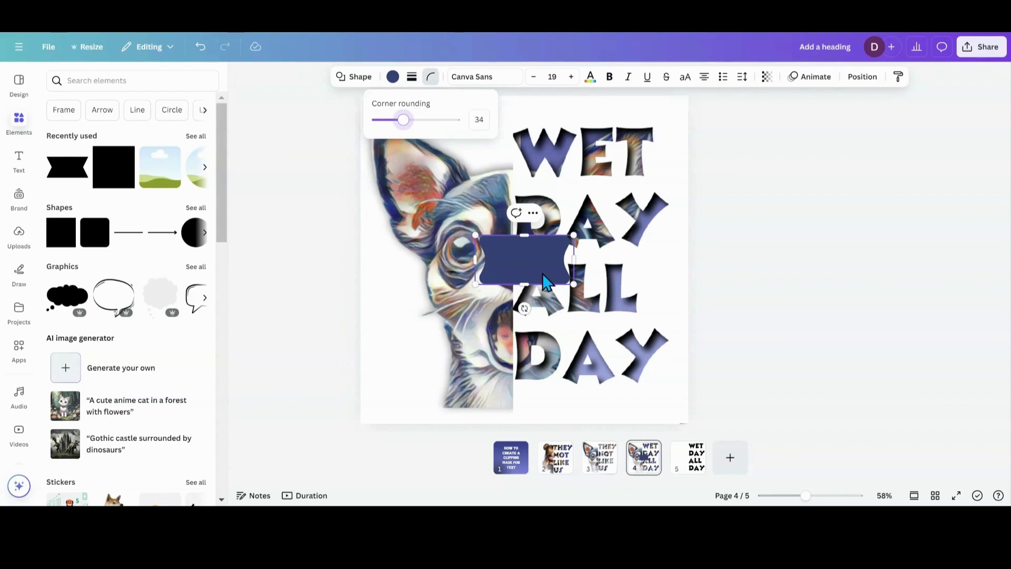
{"action": "left_click", "coordinate": [517, 258]}
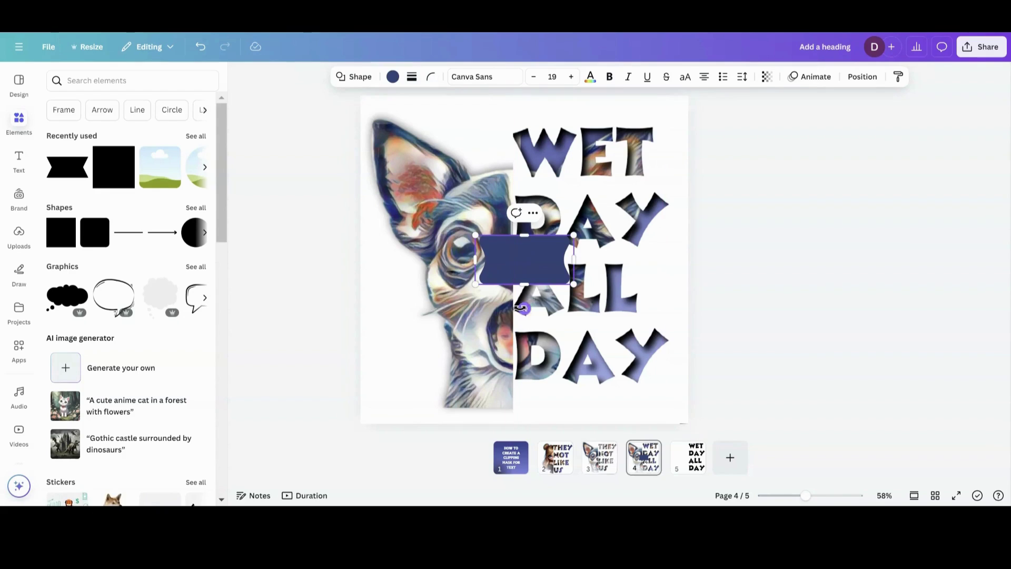
Rotate the shape, widen it along the page bottom, and make it white
{"action": "left_click_drag", "start_coordinate": [523, 308], "coordinate": [583, 287]}
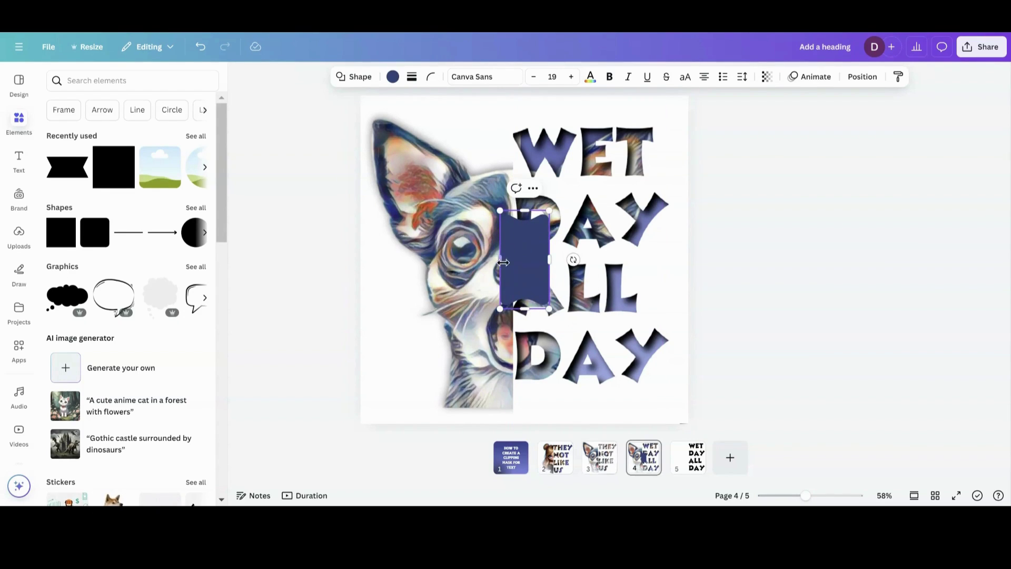
{"action": "left_click_drag", "start_coordinate": [514, 258], "coordinate": [562, 446]}
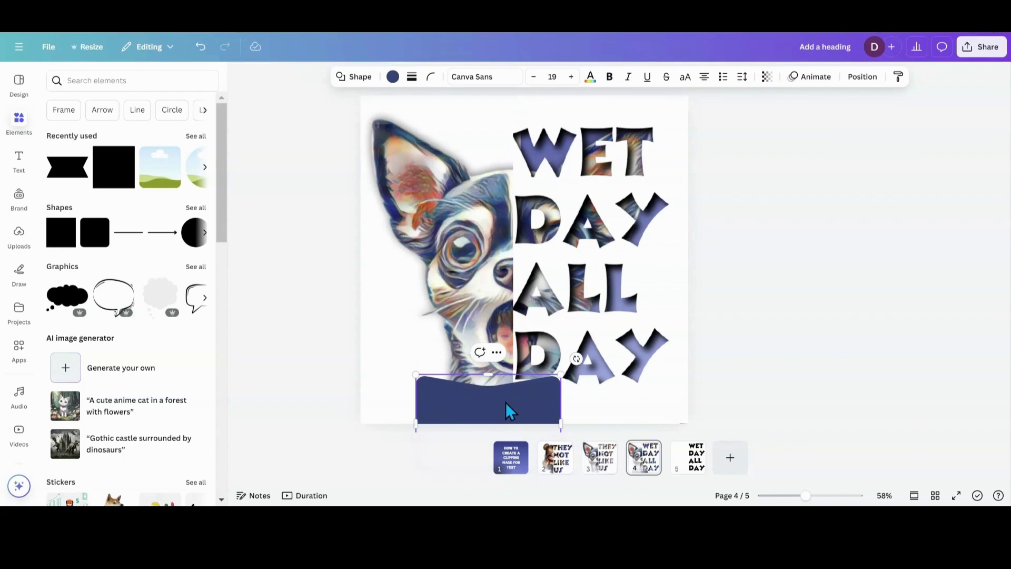
{"action": "left_click_drag", "start_coordinate": [505, 401], "coordinate": [511, 408]}
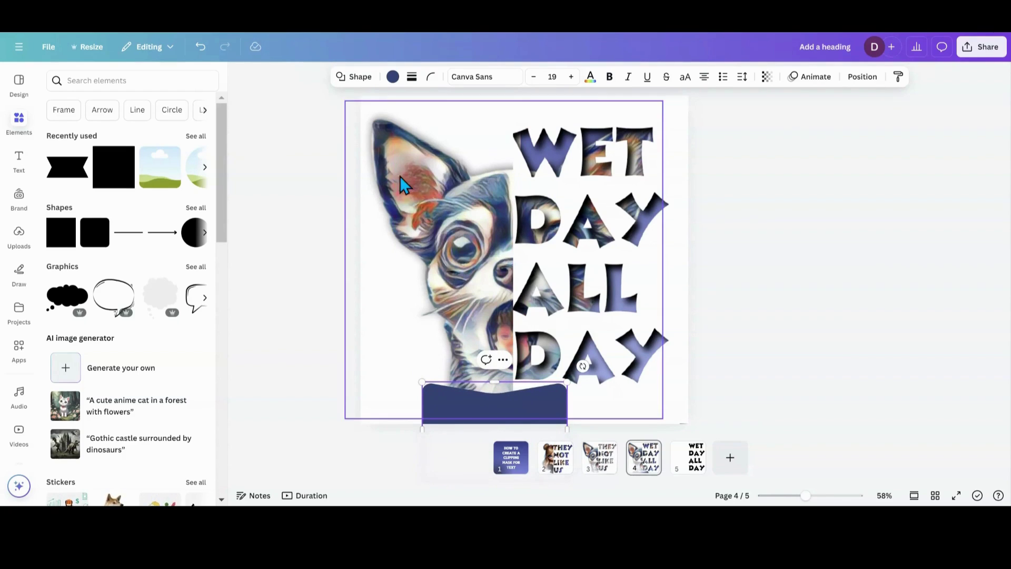
{"action": "left_click", "coordinate": [392, 77]}
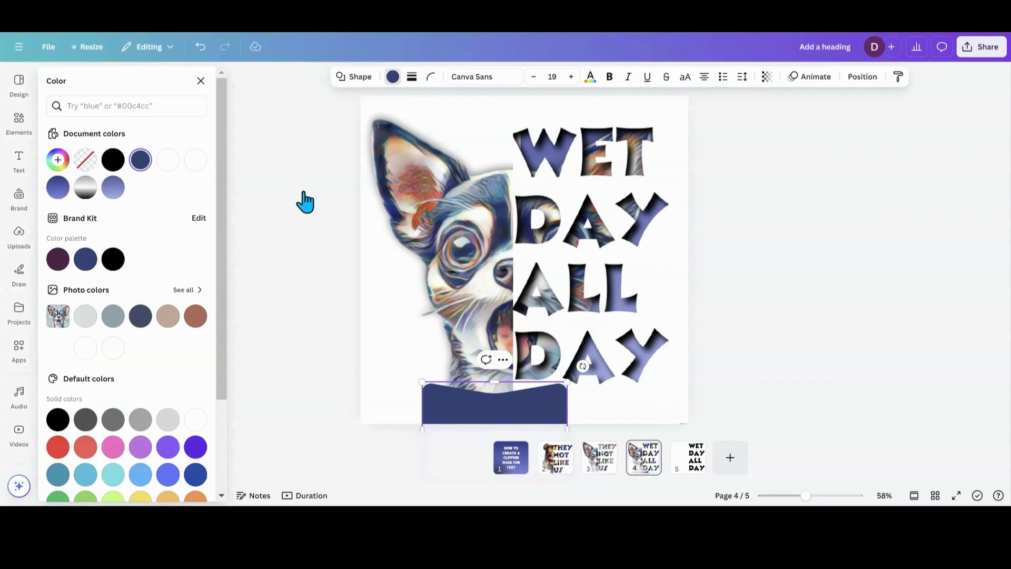
{"action": "left_click", "coordinate": [195, 160]}
{"action": "left_click", "coordinate": [321, 296]}
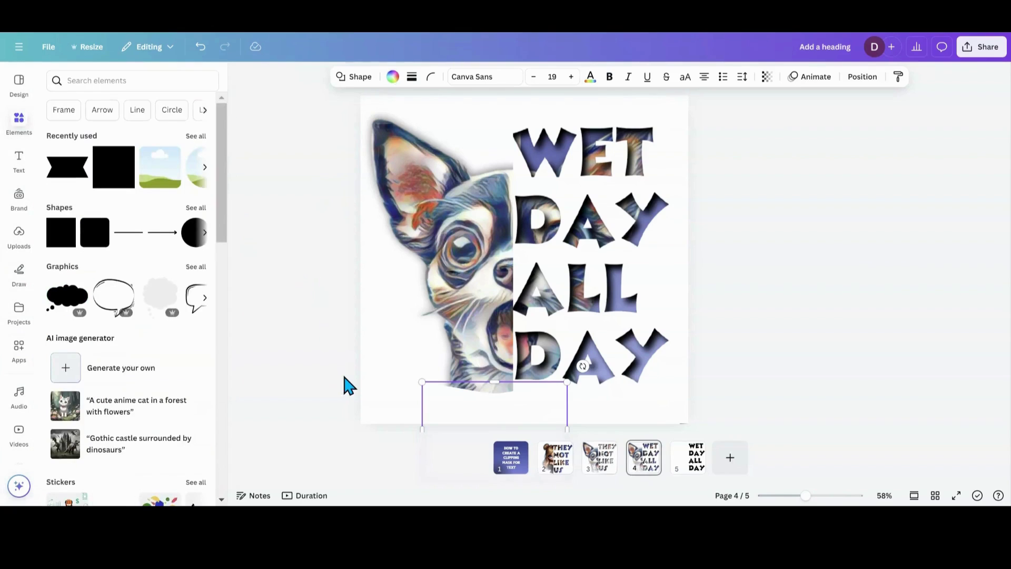
{"action": "left_click", "coordinate": [343, 384]}
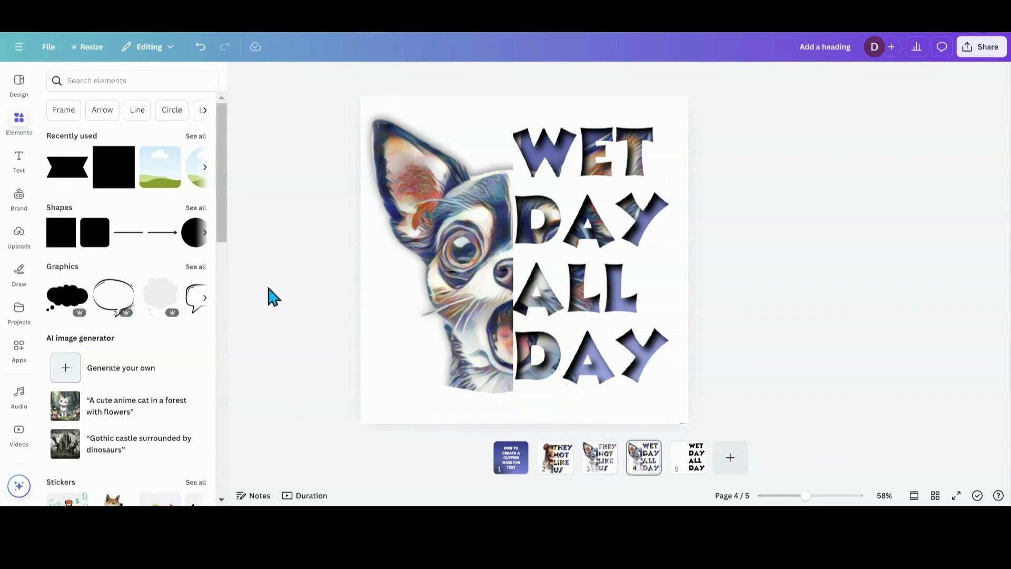
Add a 'splash' graphic from Elements and colour it navy
{"action": "left_click", "coordinate": [109, 80]}
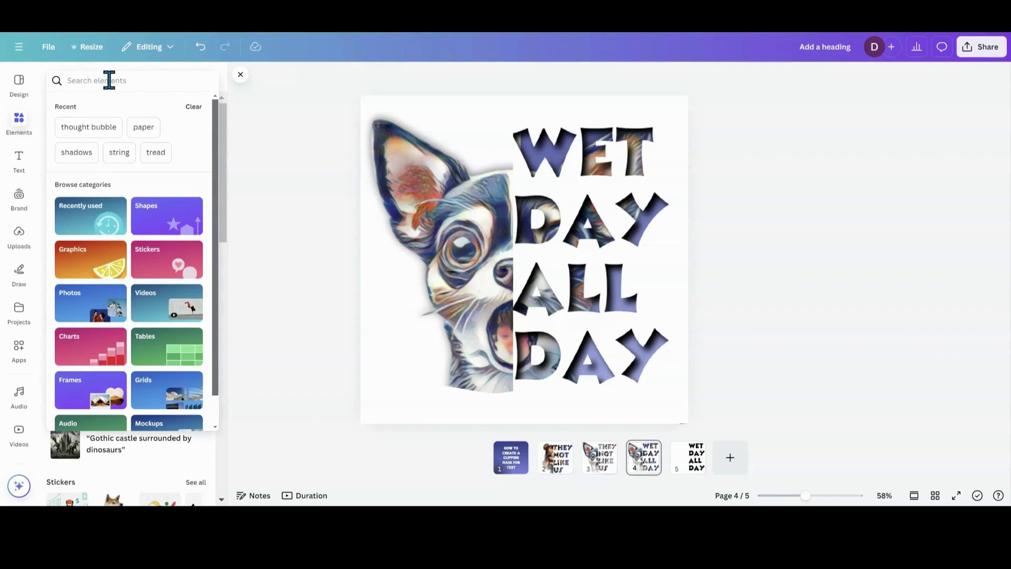
{"action": "type", "text": "spla"}
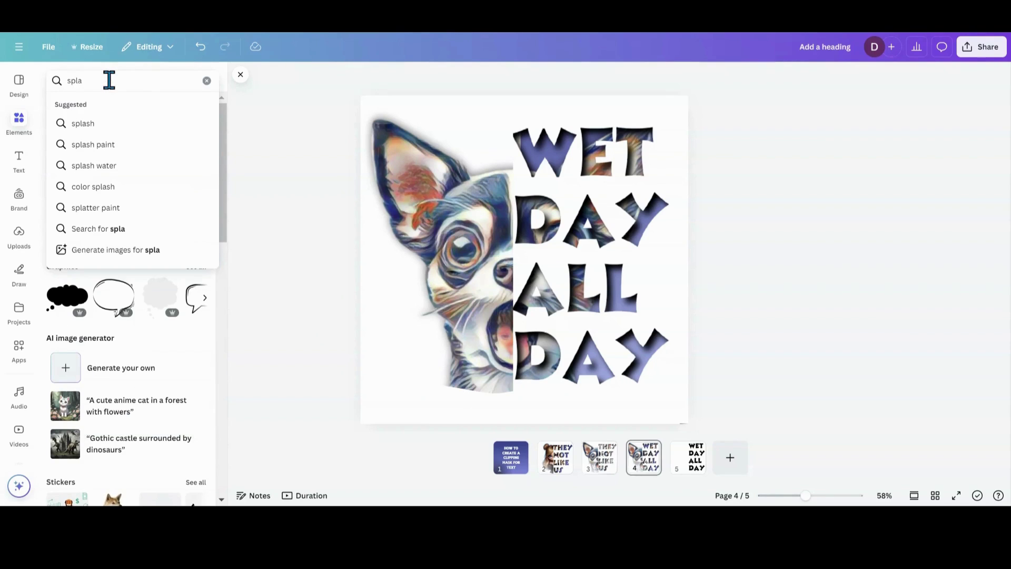
{"action": "type", "text": "sh"}
{"action": "key", "text": "Return"}
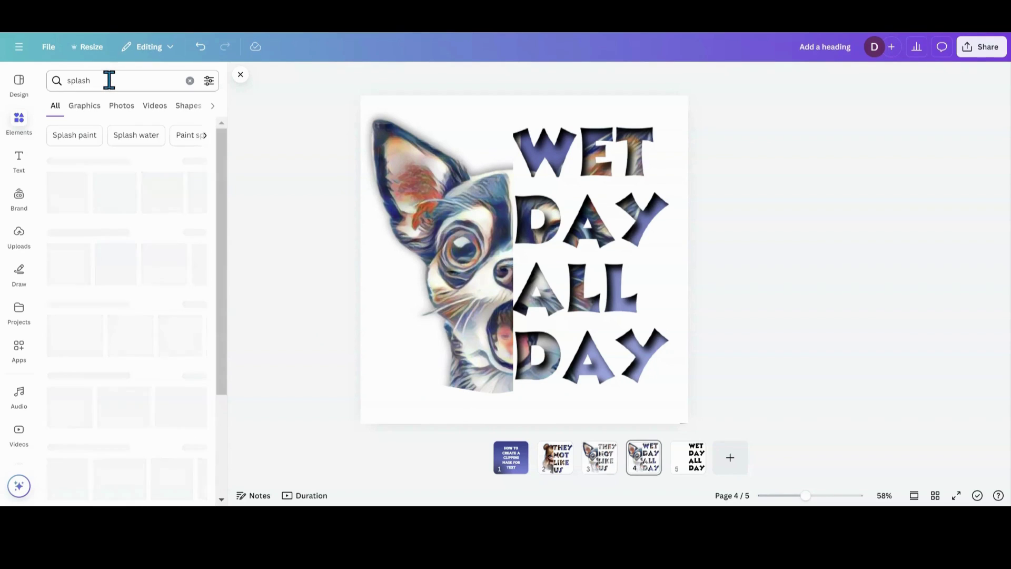
{"action": "left_click", "coordinate": [59, 214]}
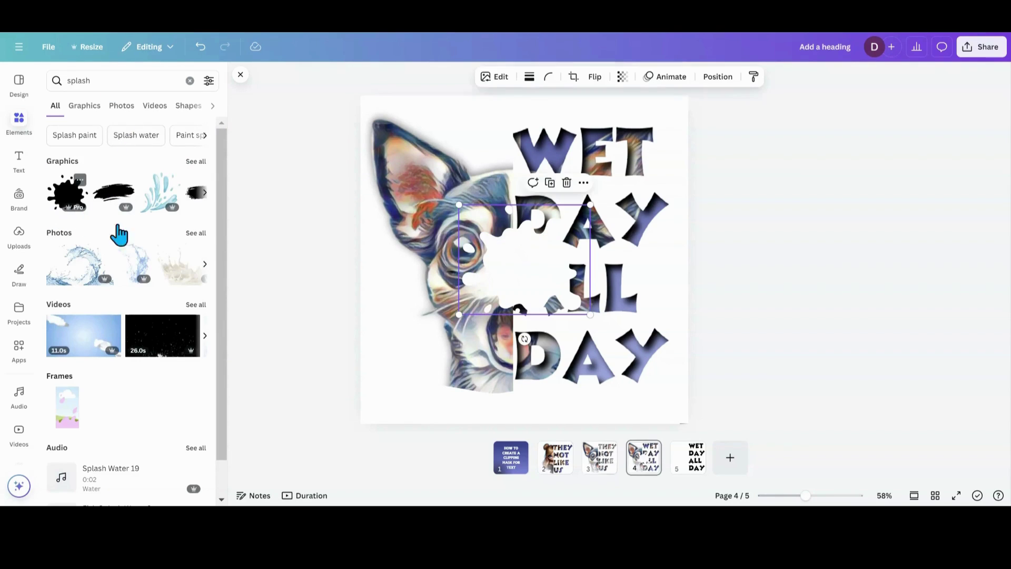
{"action": "left_click", "coordinate": [519, 77]}
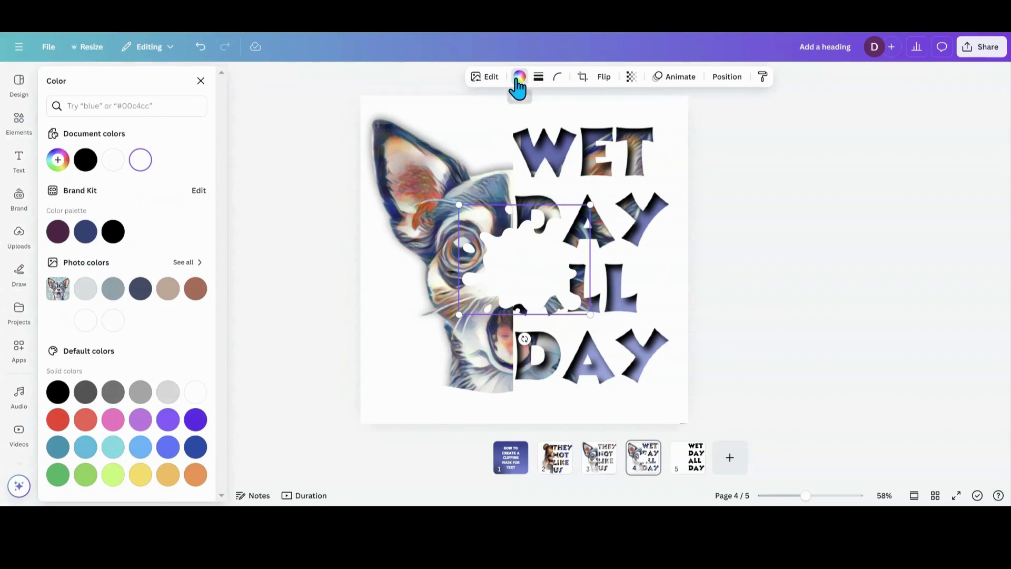
{"action": "left_click", "coordinate": [85, 231]}
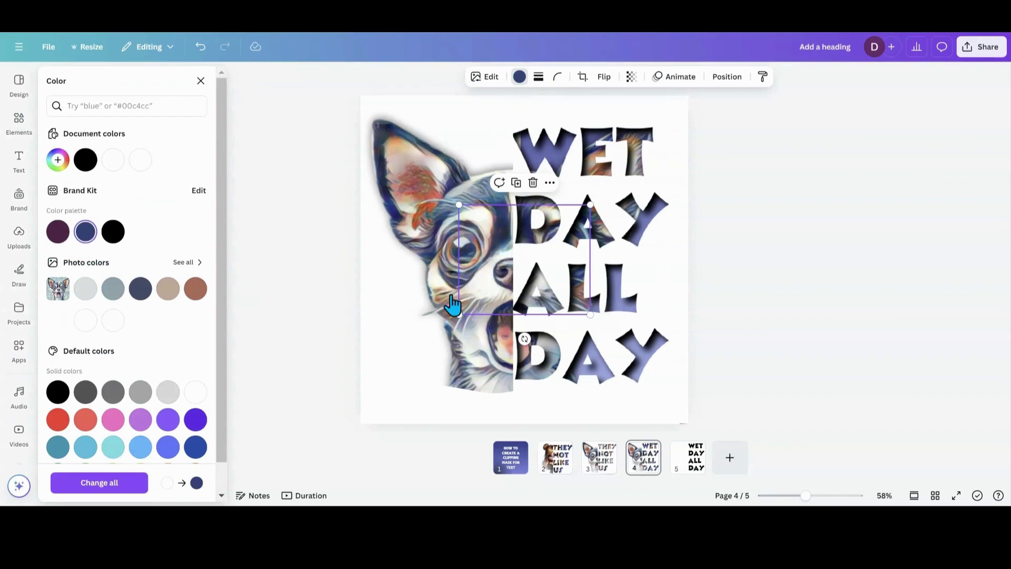
Enlarge the splash over the dog's head and layer it behind the dog
{"action": "left_click_drag", "start_coordinate": [486, 252], "coordinate": [372, 223]}
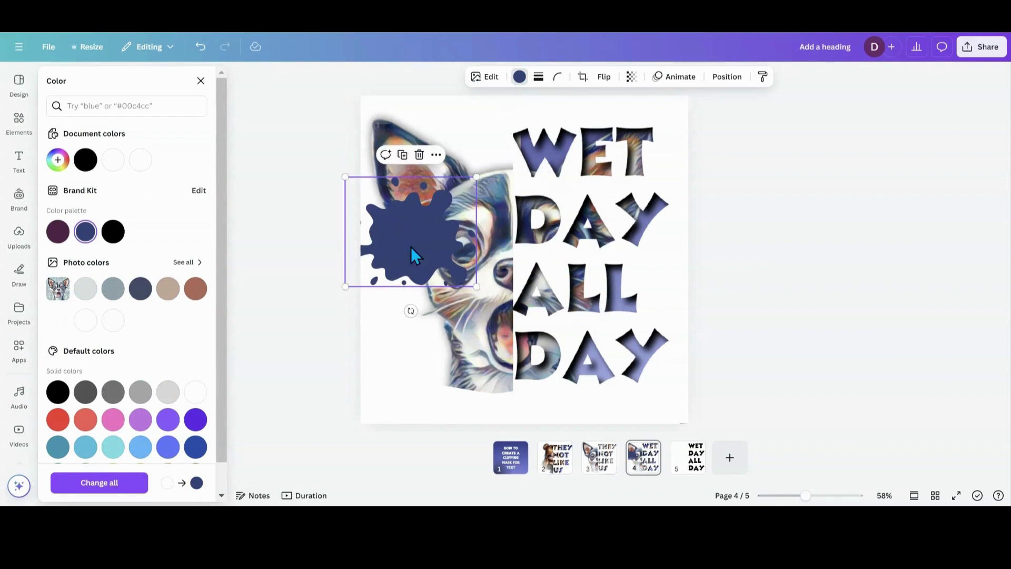
{"action": "left_click_drag", "start_coordinate": [476, 287], "coordinate": [565, 360]}
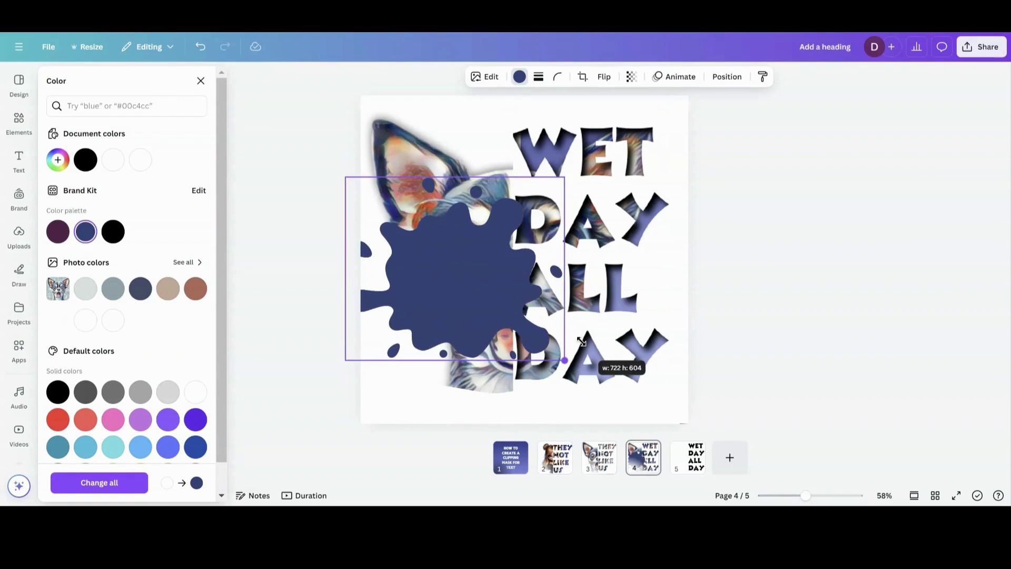
{"action": "left_click", "coordinate": [722, 77]}
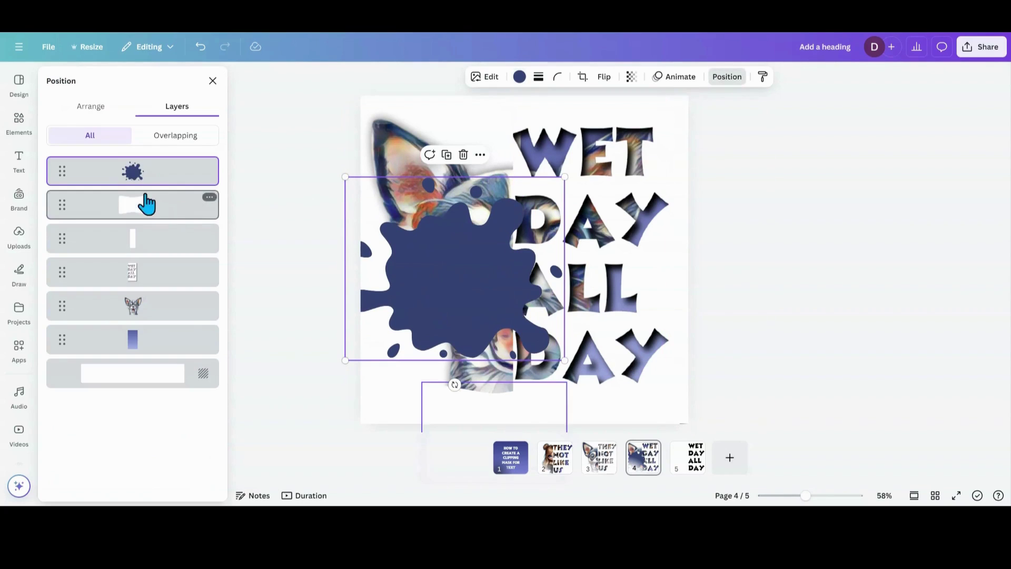
{"action": "left_click_drag", "start_coordinate": [140, 182], "coordinate": [140, 327]}
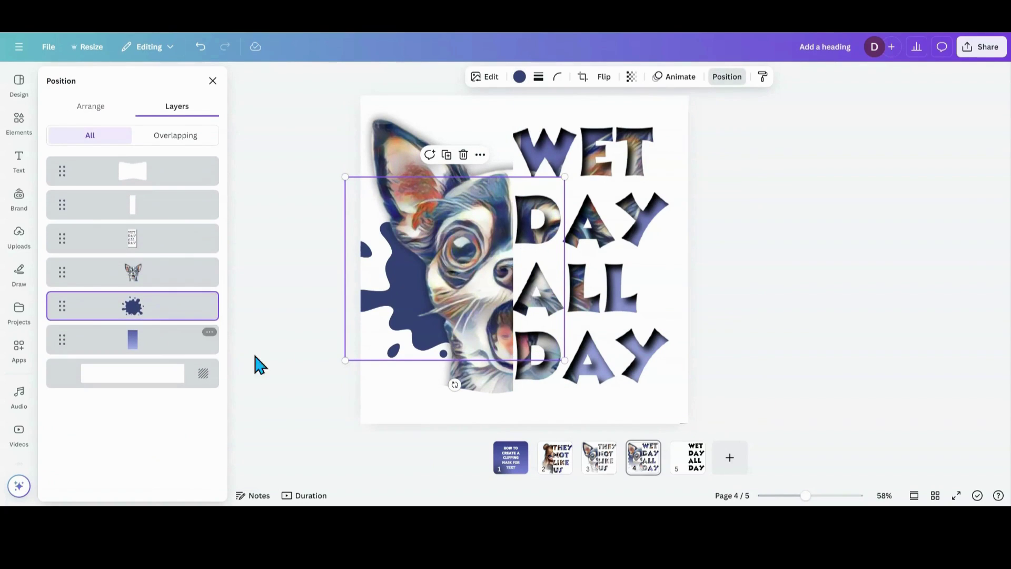
{"action": "left_click", "coordinate": [292, 353]}
{"action": "left_click", "coordinate": [285, 384]}
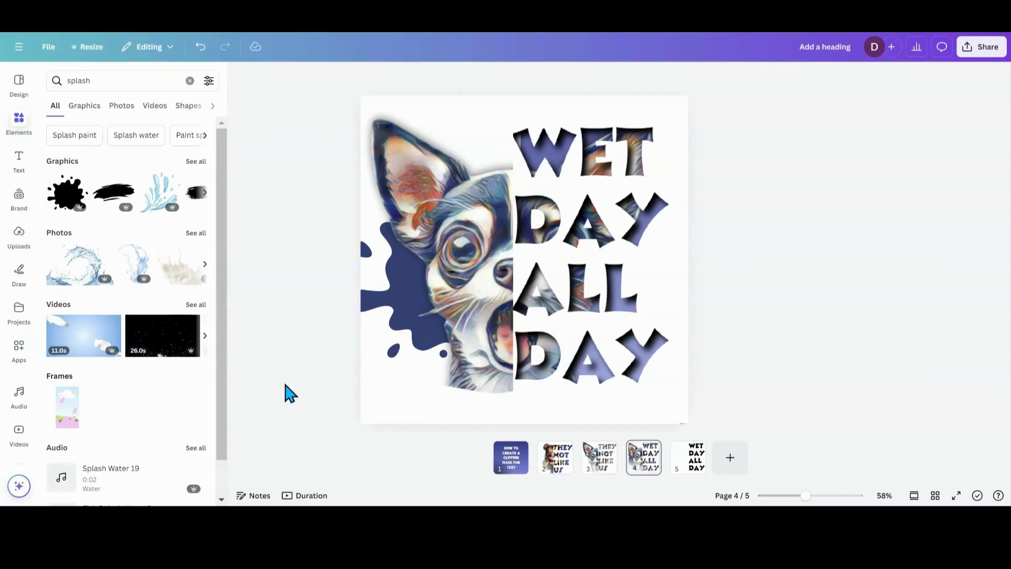